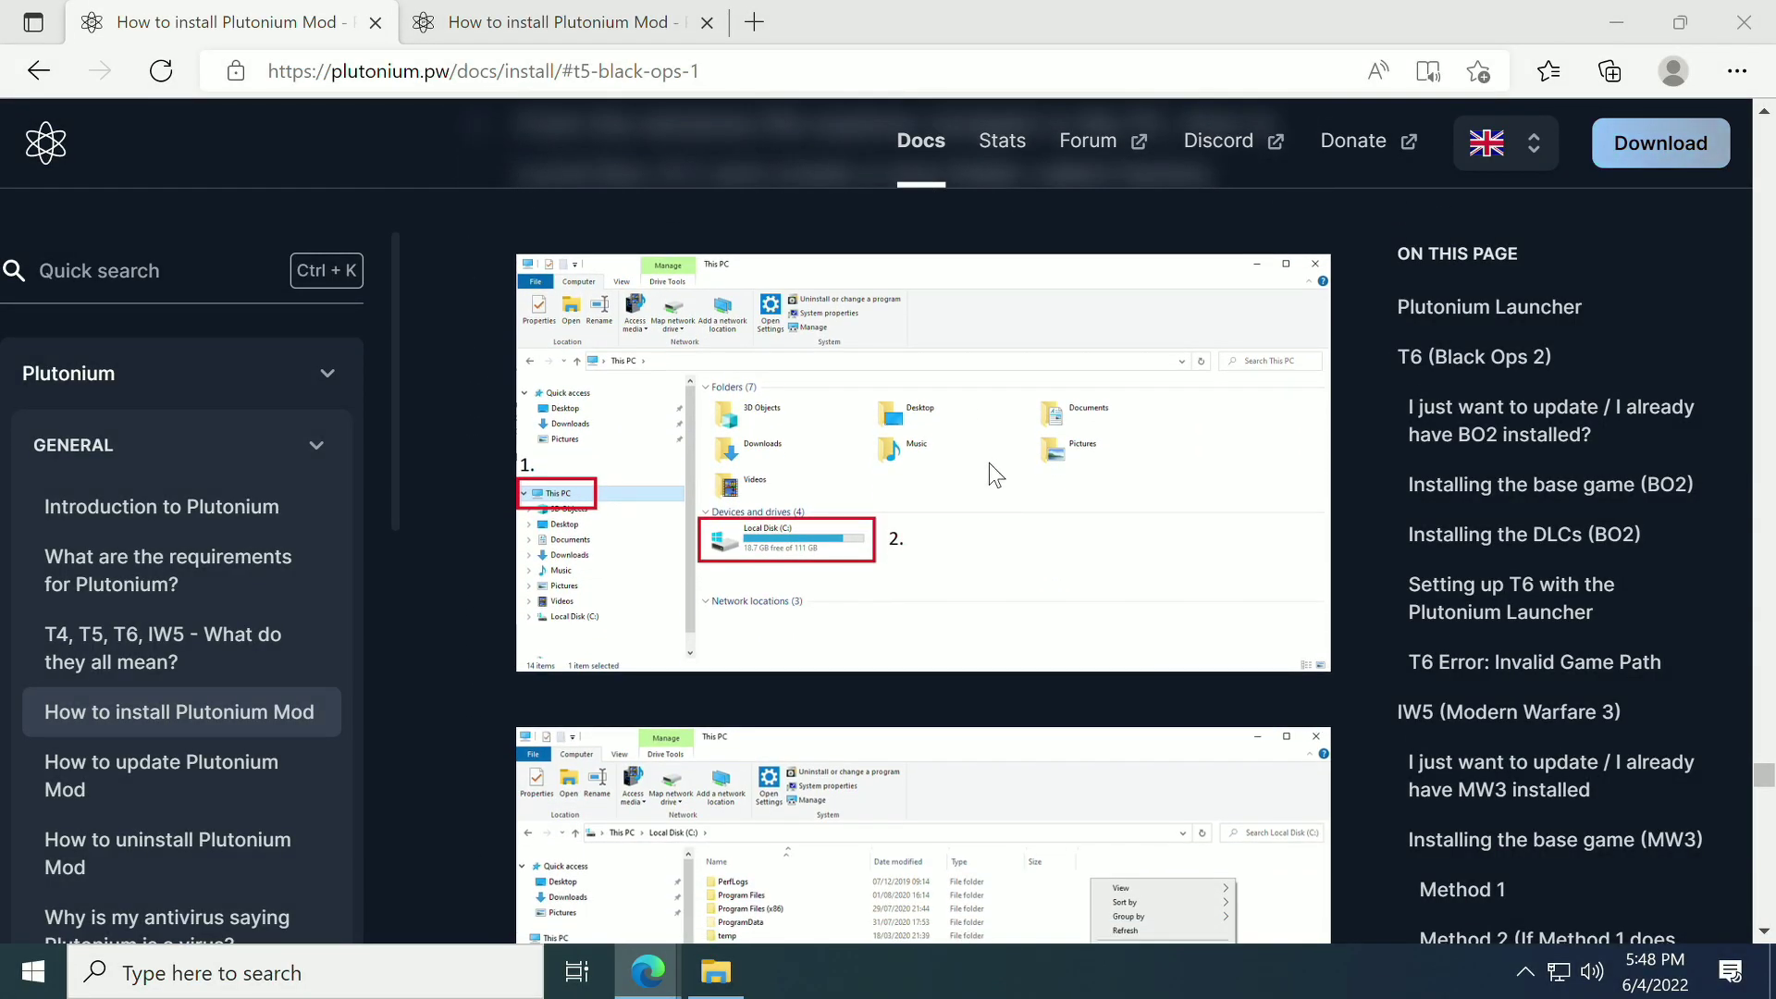
- Switch to File Explorer and create a folder named Games at the root of Local Disk (C:)
click(720, 972)
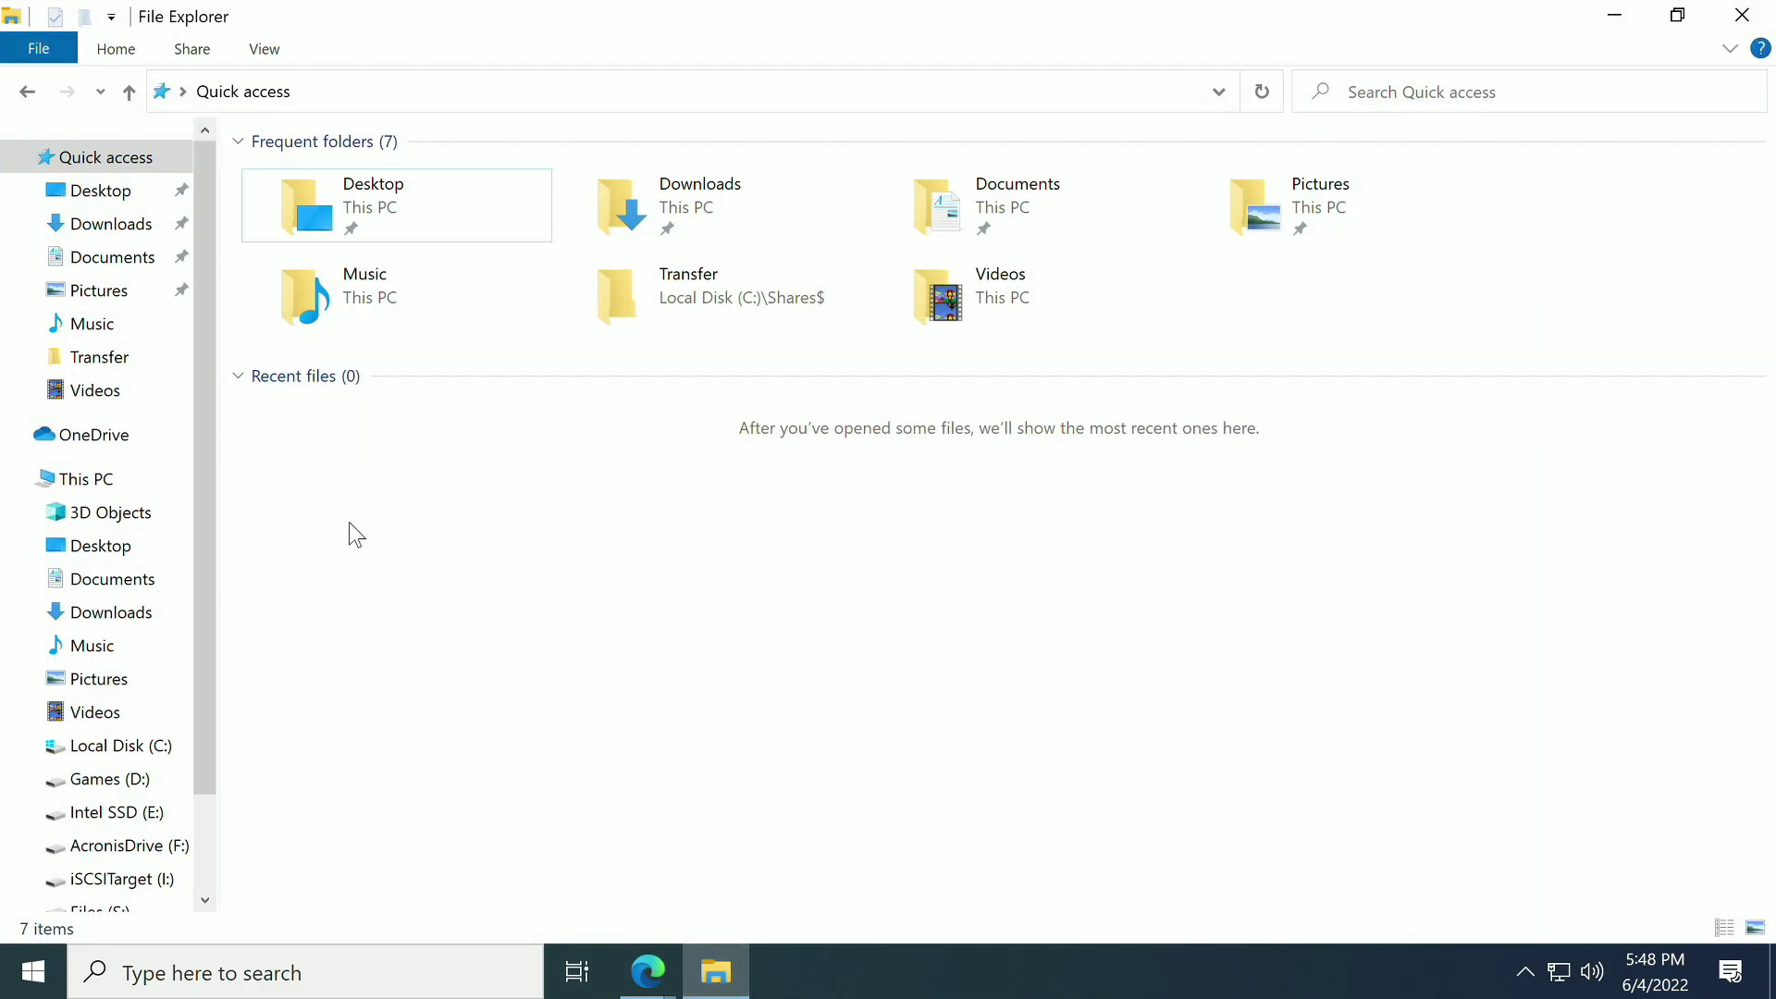
click(135, 745)
right_click(400, 515)
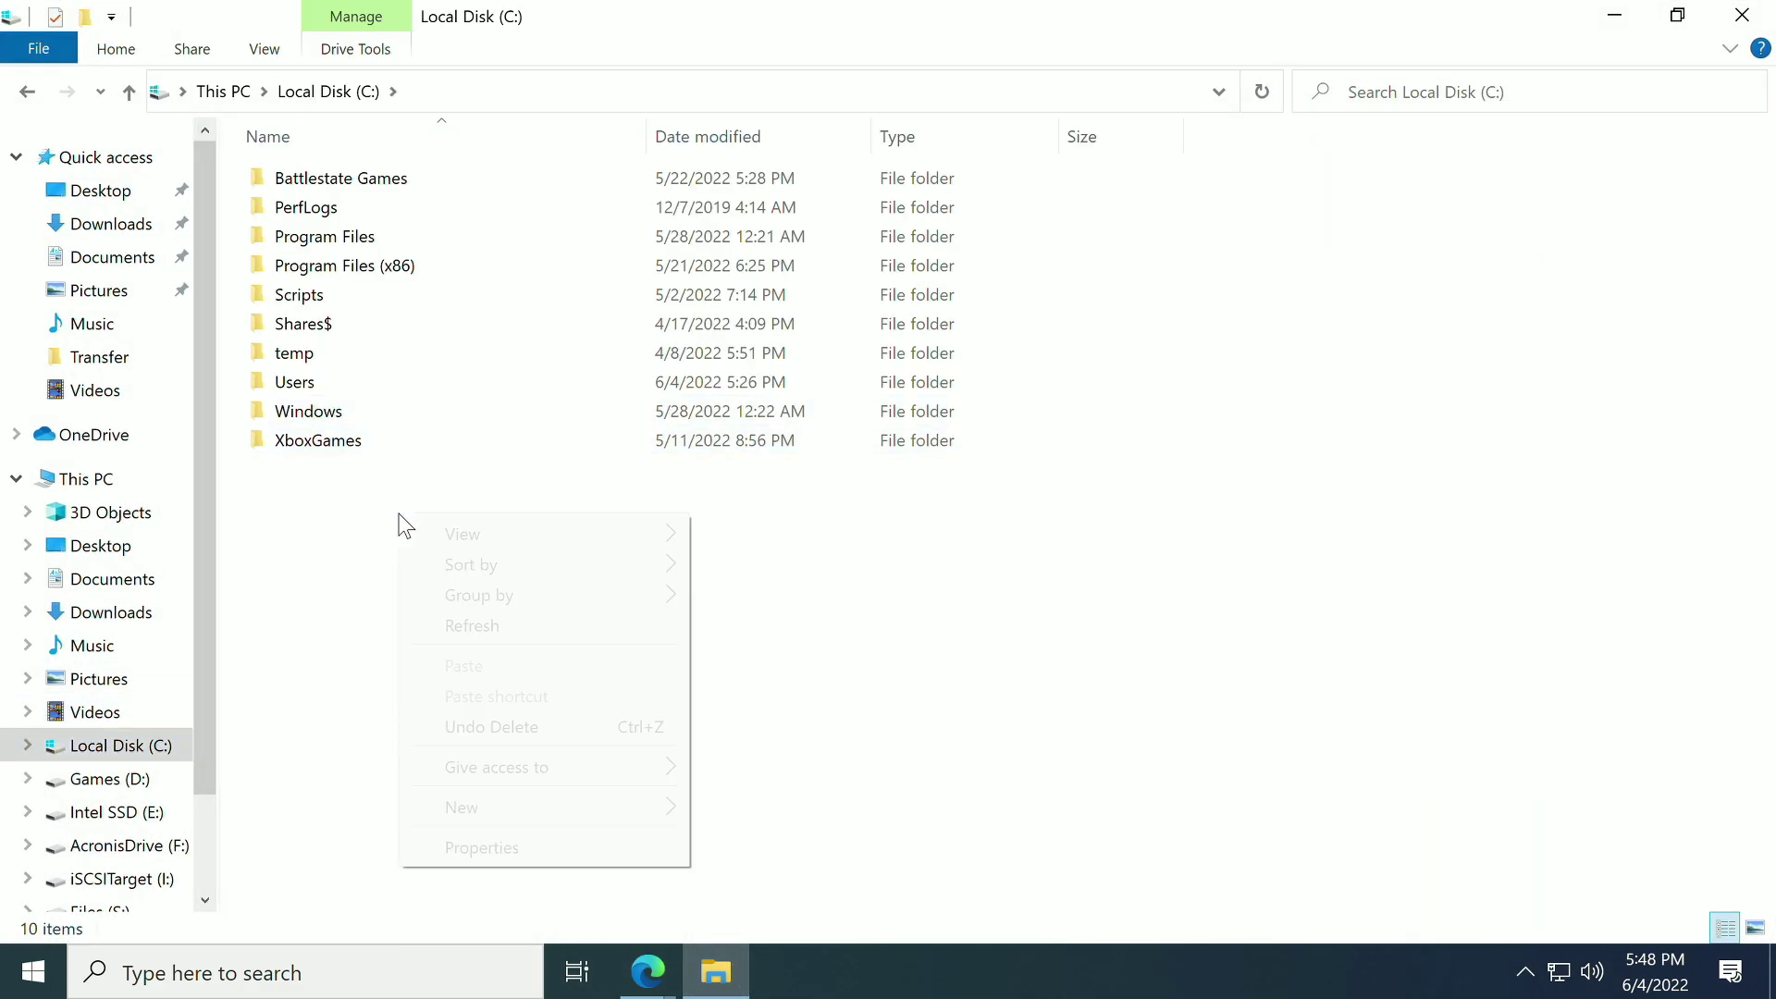
mouse_move(557, 805)
click(768, 810)
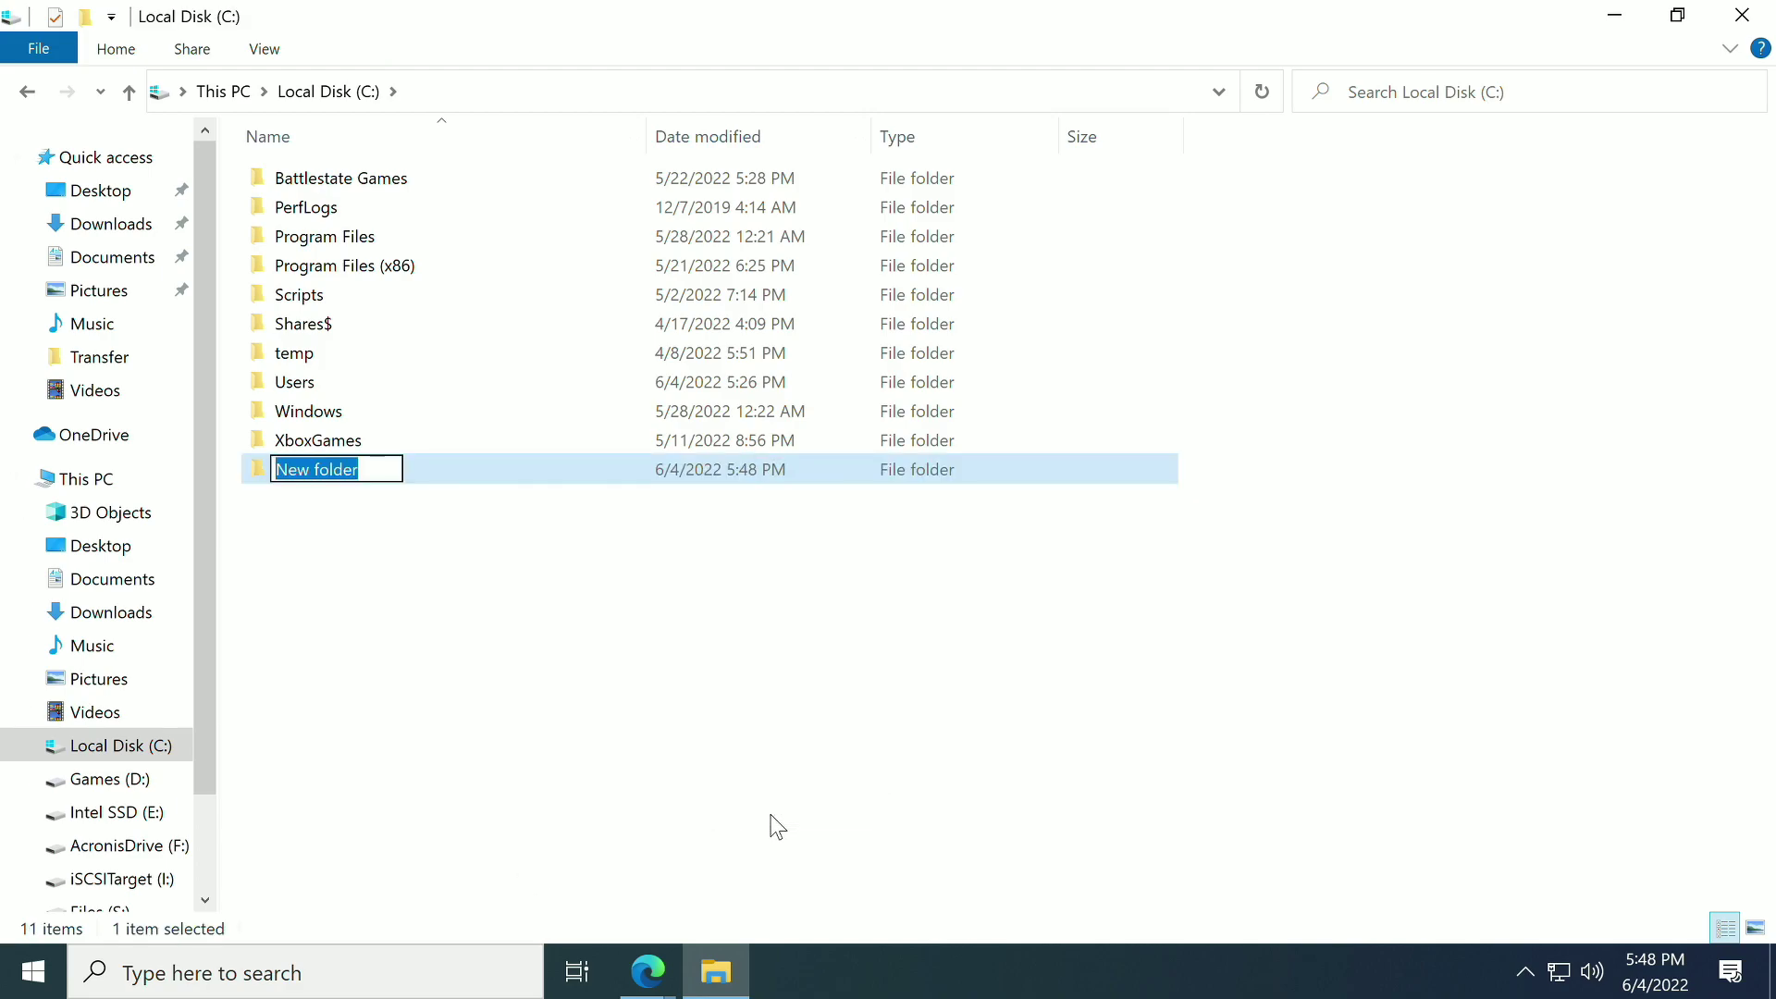
text(Games)
key(Return)
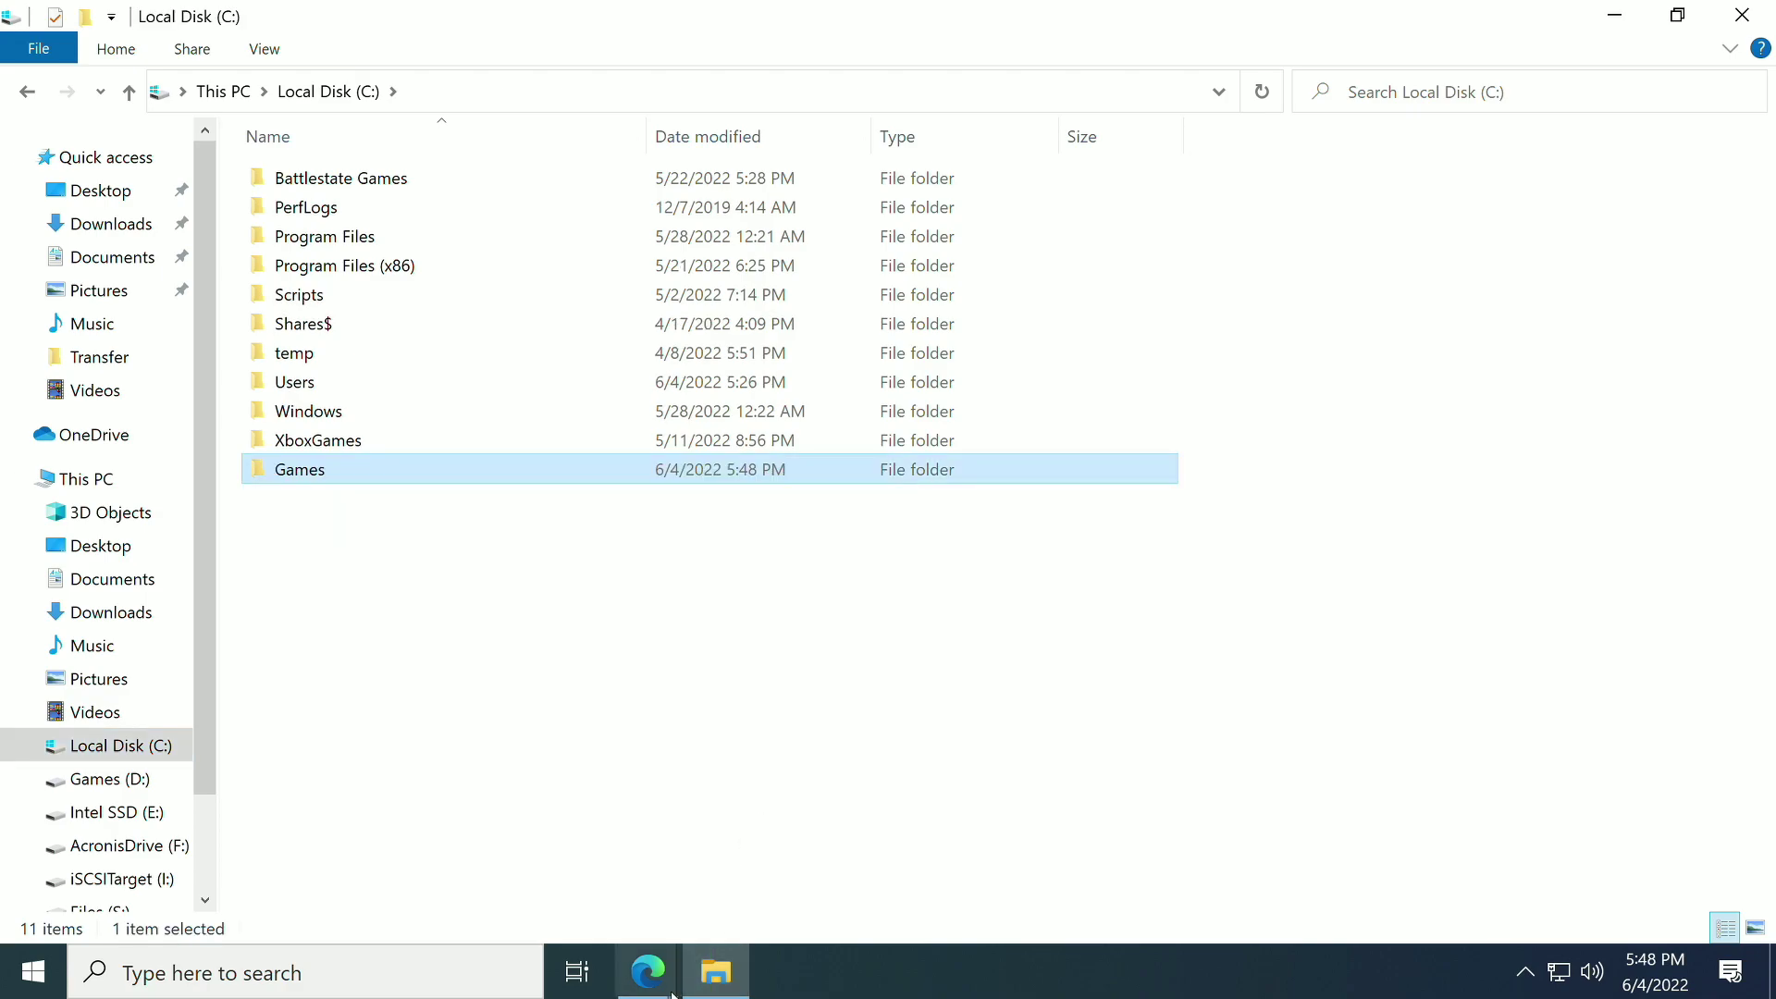
- Return to the Plutonium install guide in Edge and download the torrent file linked in its step 4
mouse_move(648, 971)
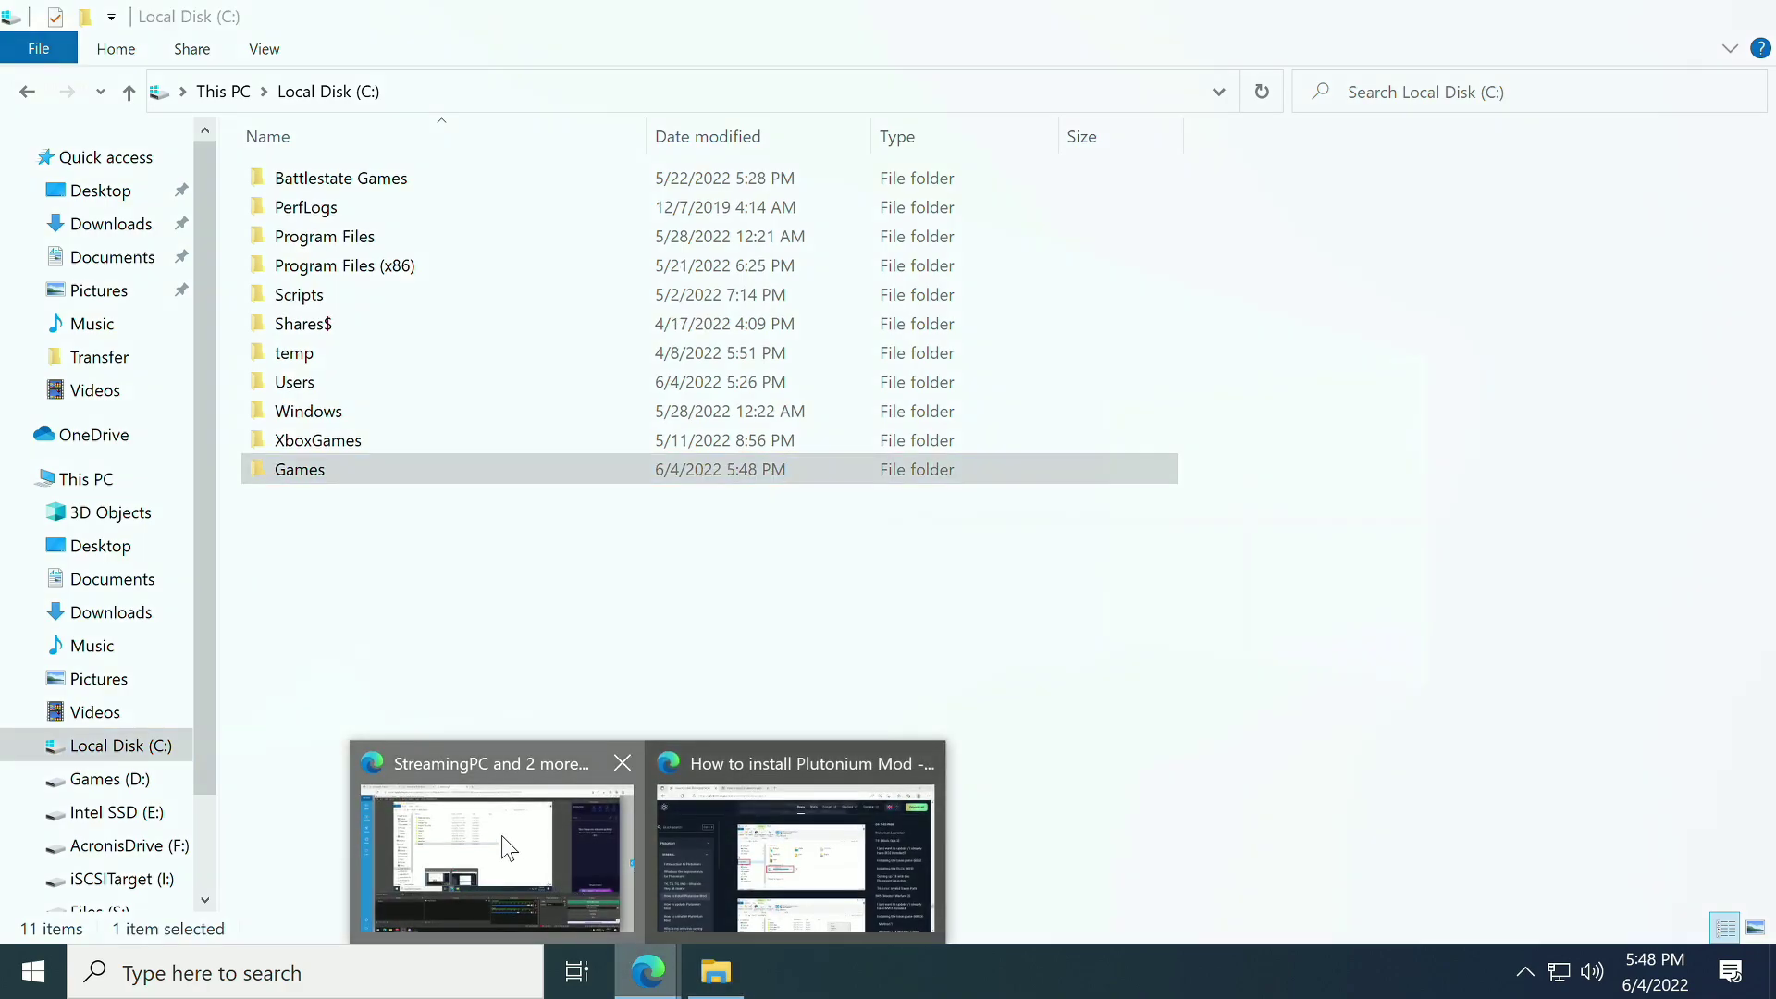
click(798, 844)
scroll(812, 611, down, 4)
scroll(812, 605, down, 9)
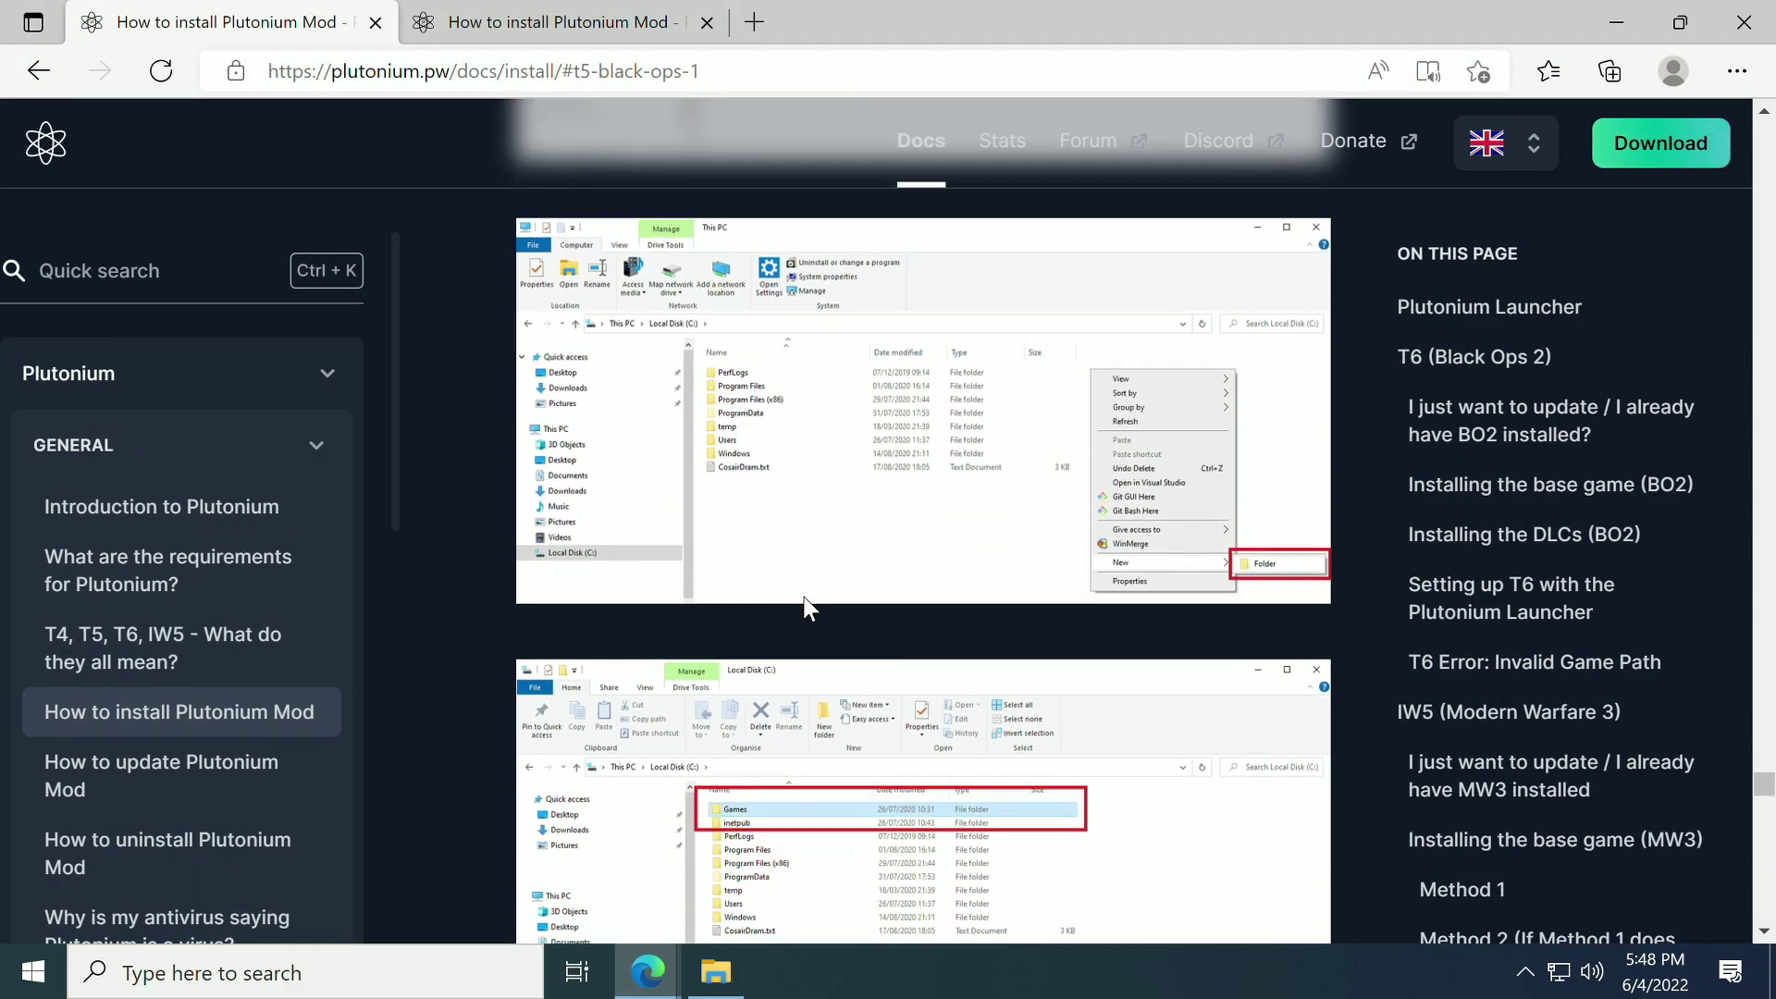
scroll(799, 601, down, 3)
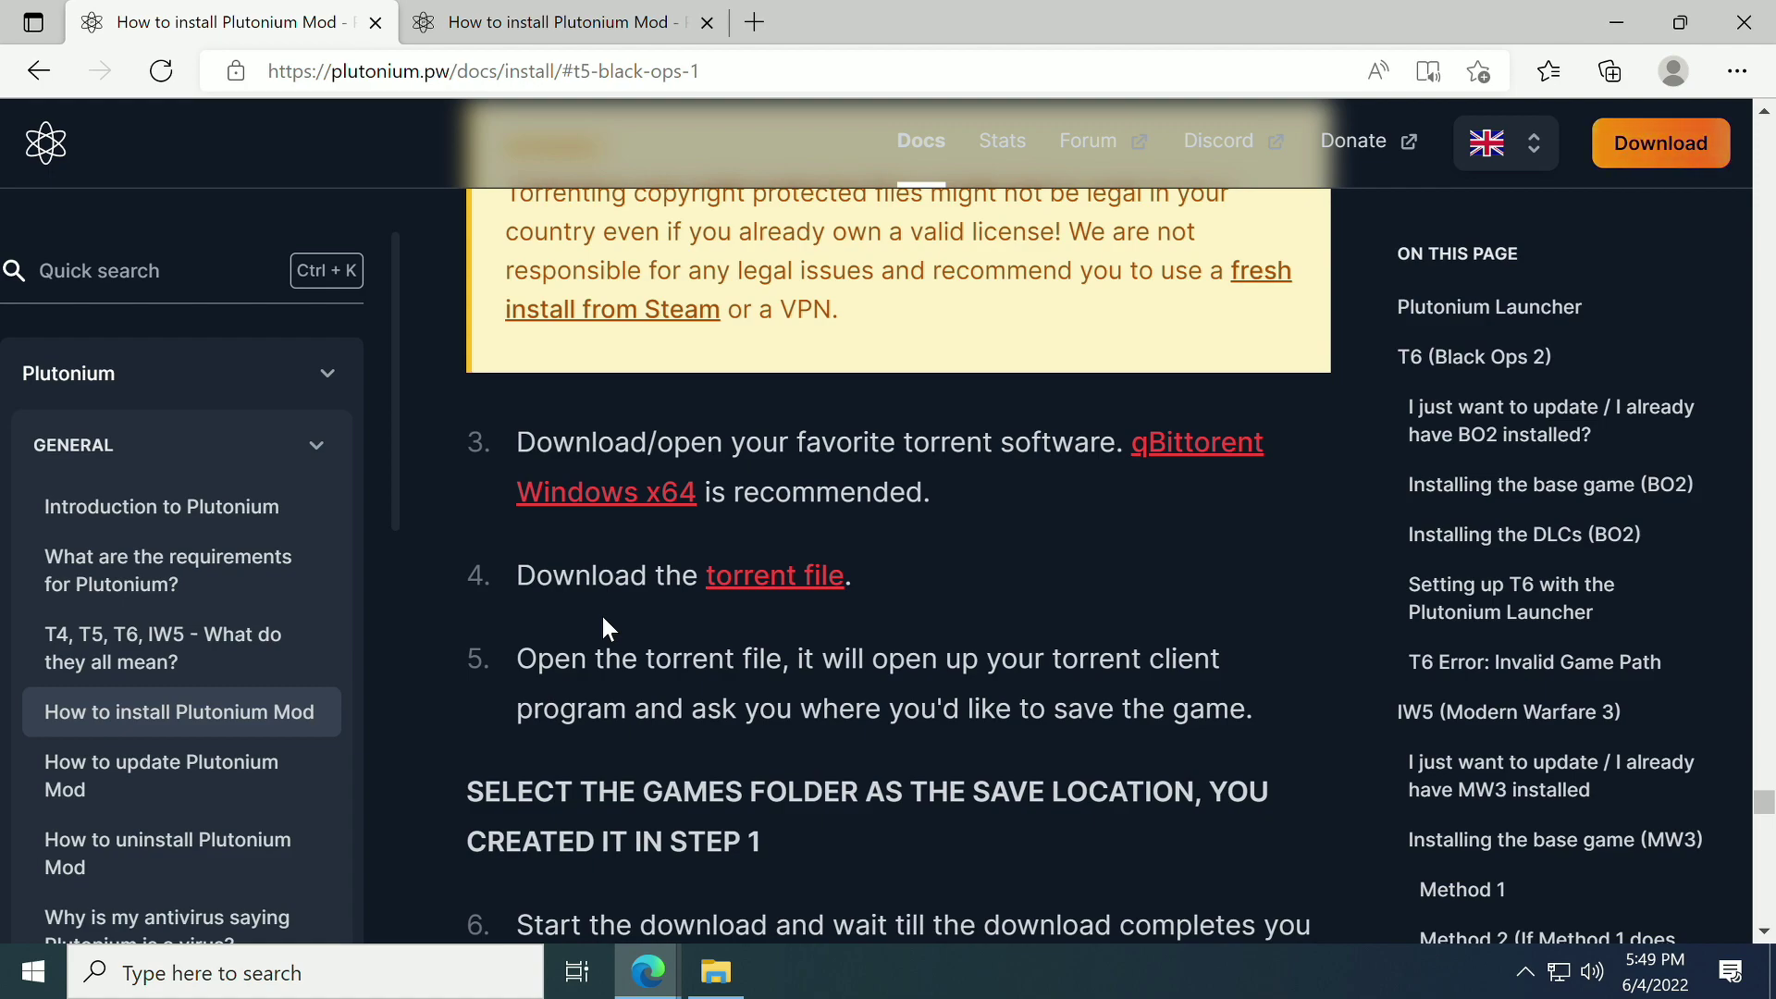
click(746, 618)
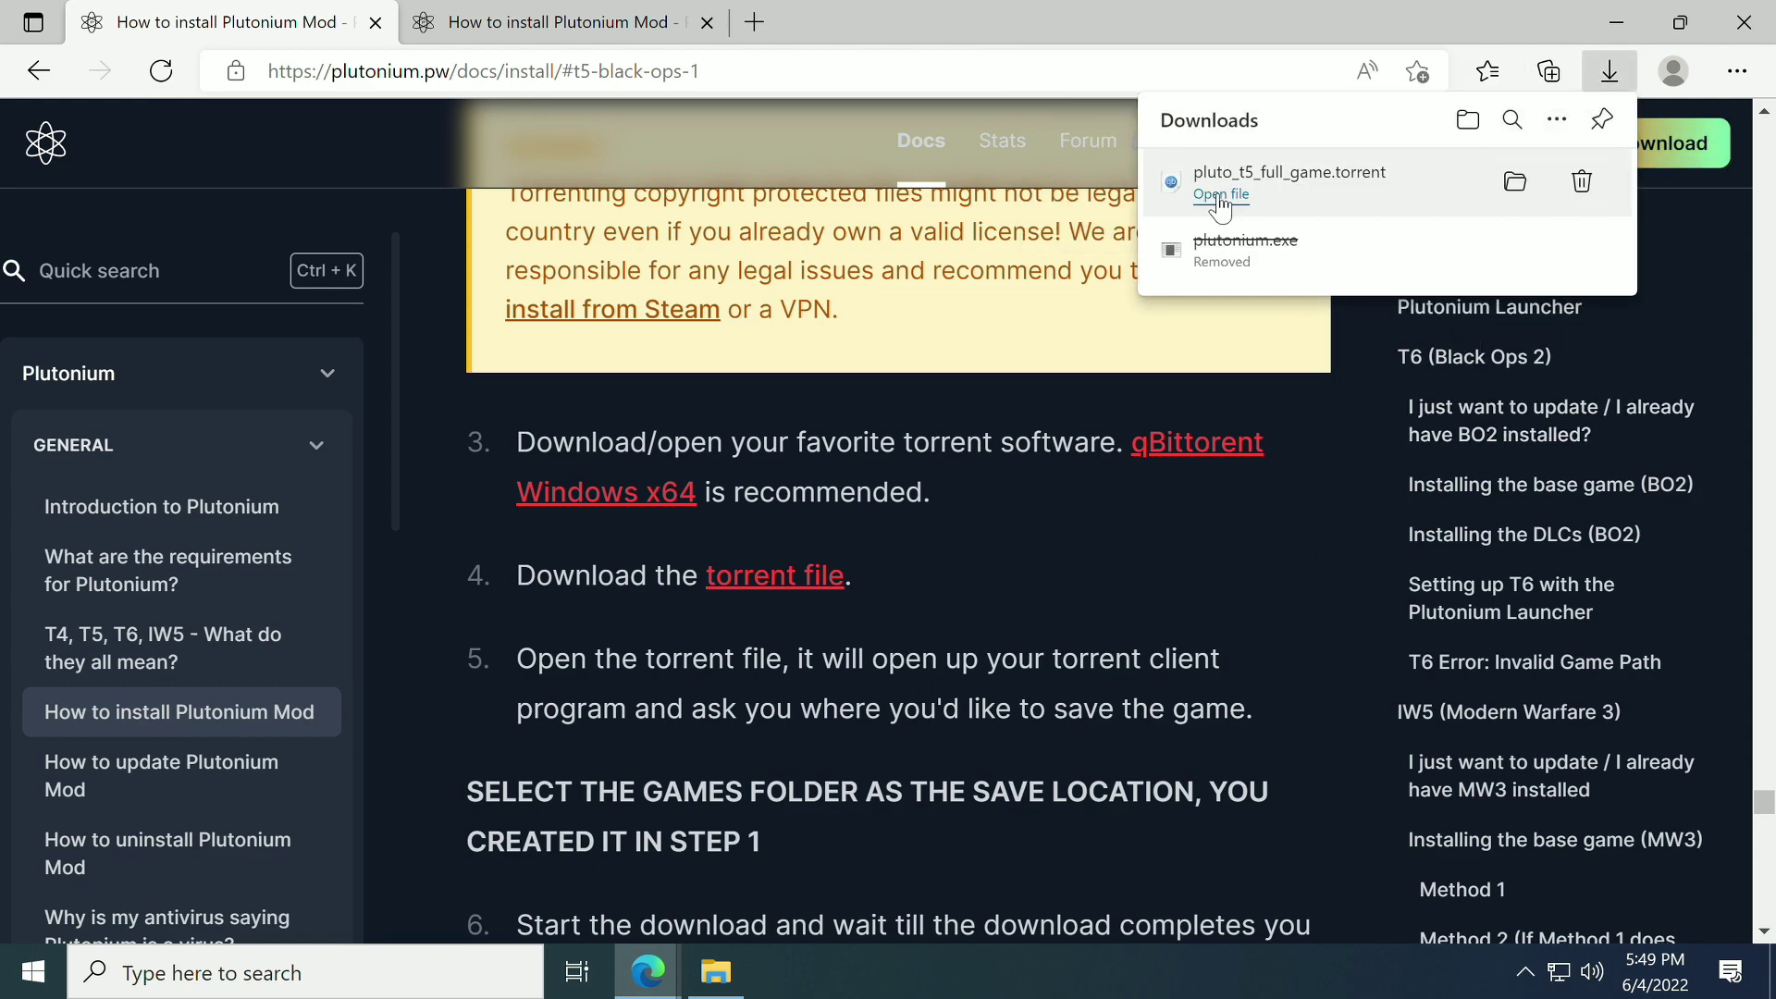
- Open pluto_t5_full_game.torrent in qBittorrent and start the download with the default save location and all files selected
click(1222, 207)
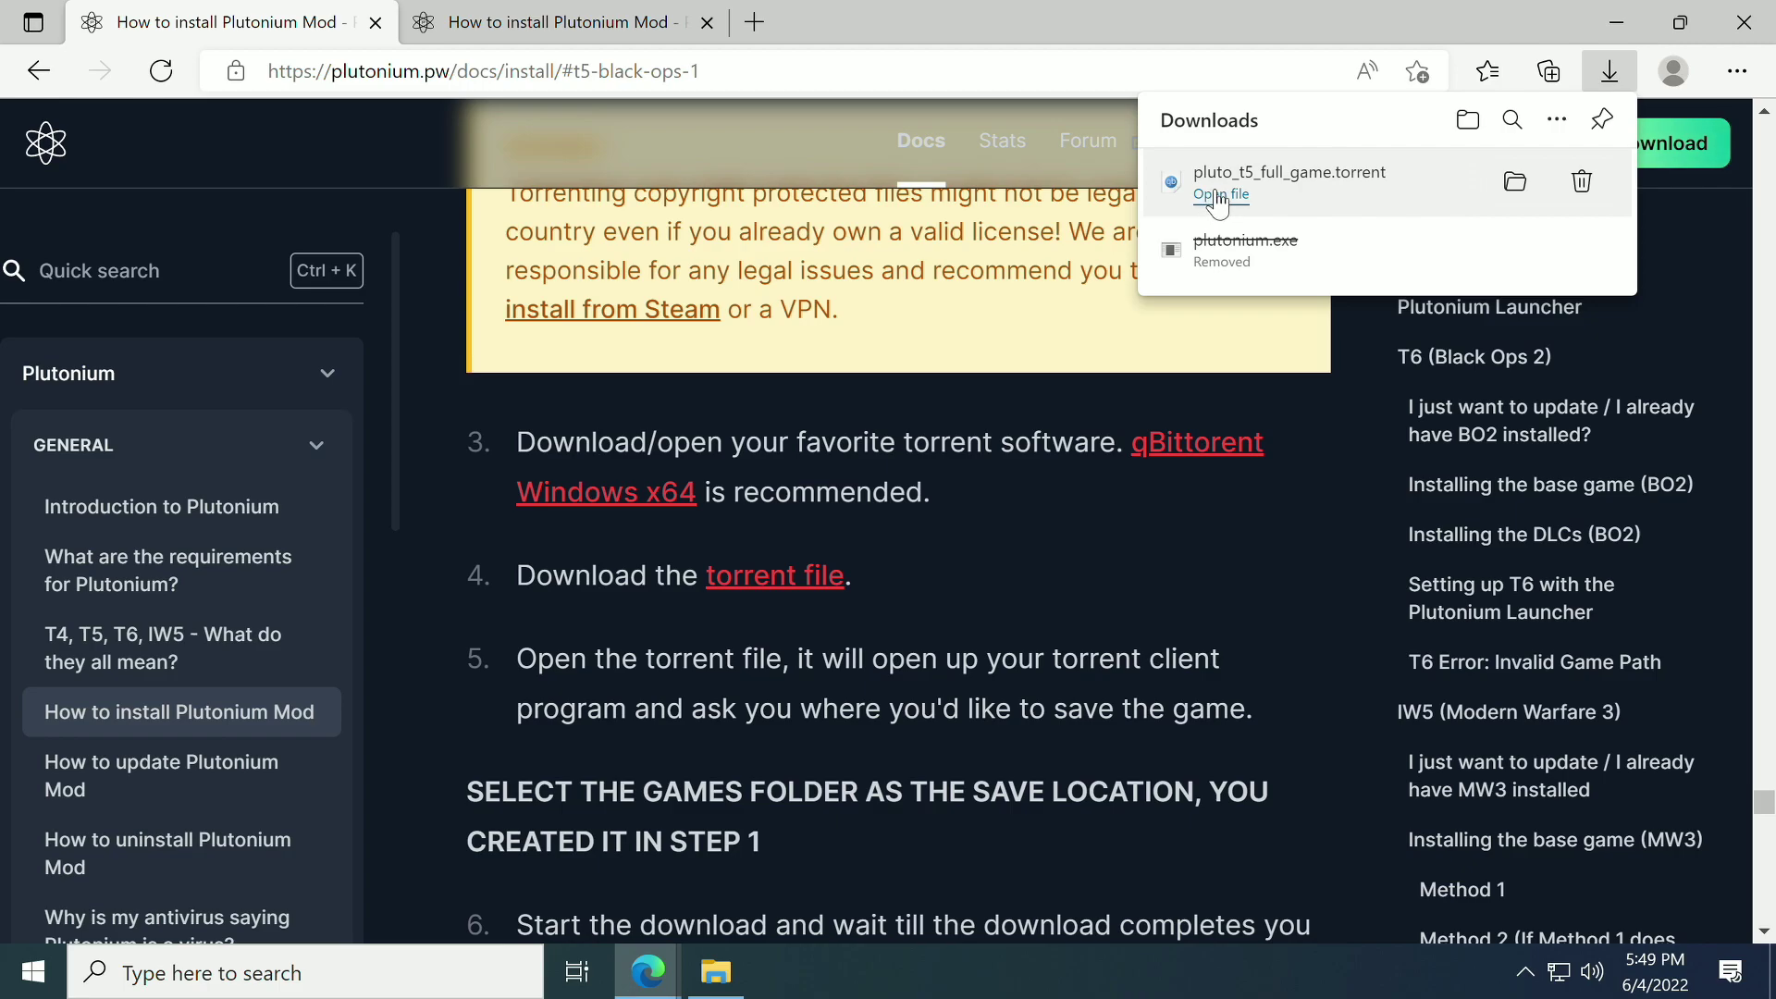
click(1217, 196)
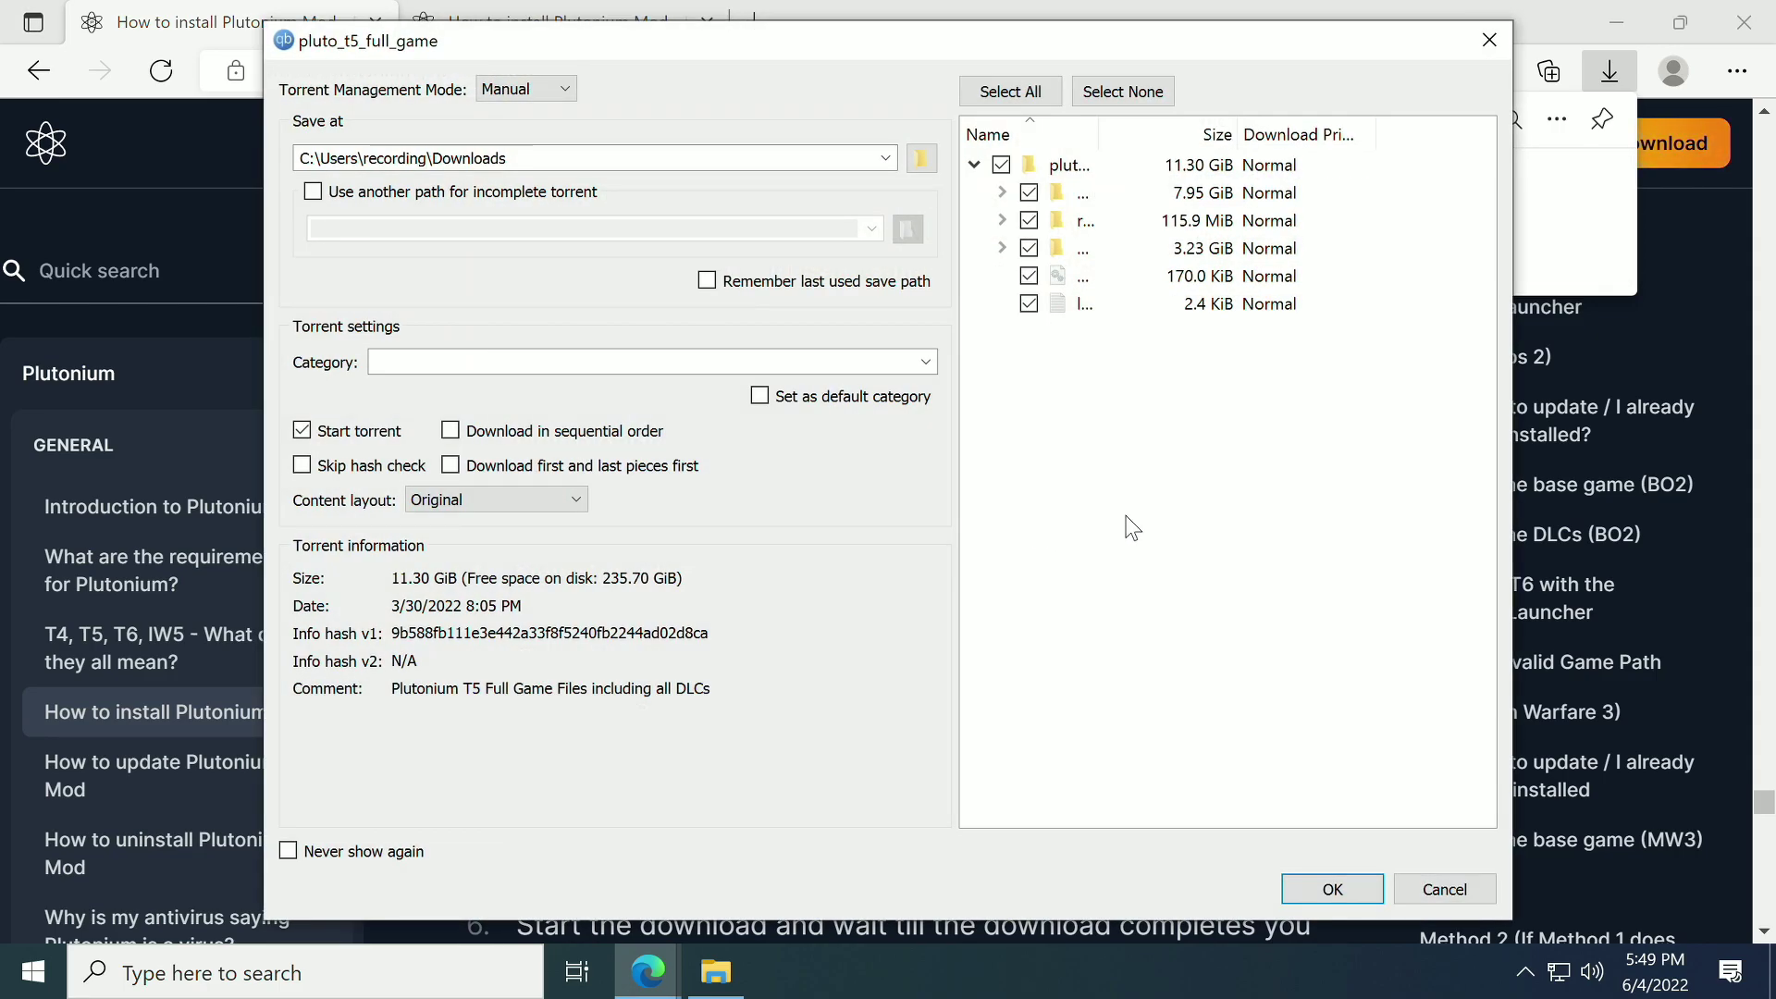
click(1333, 889)
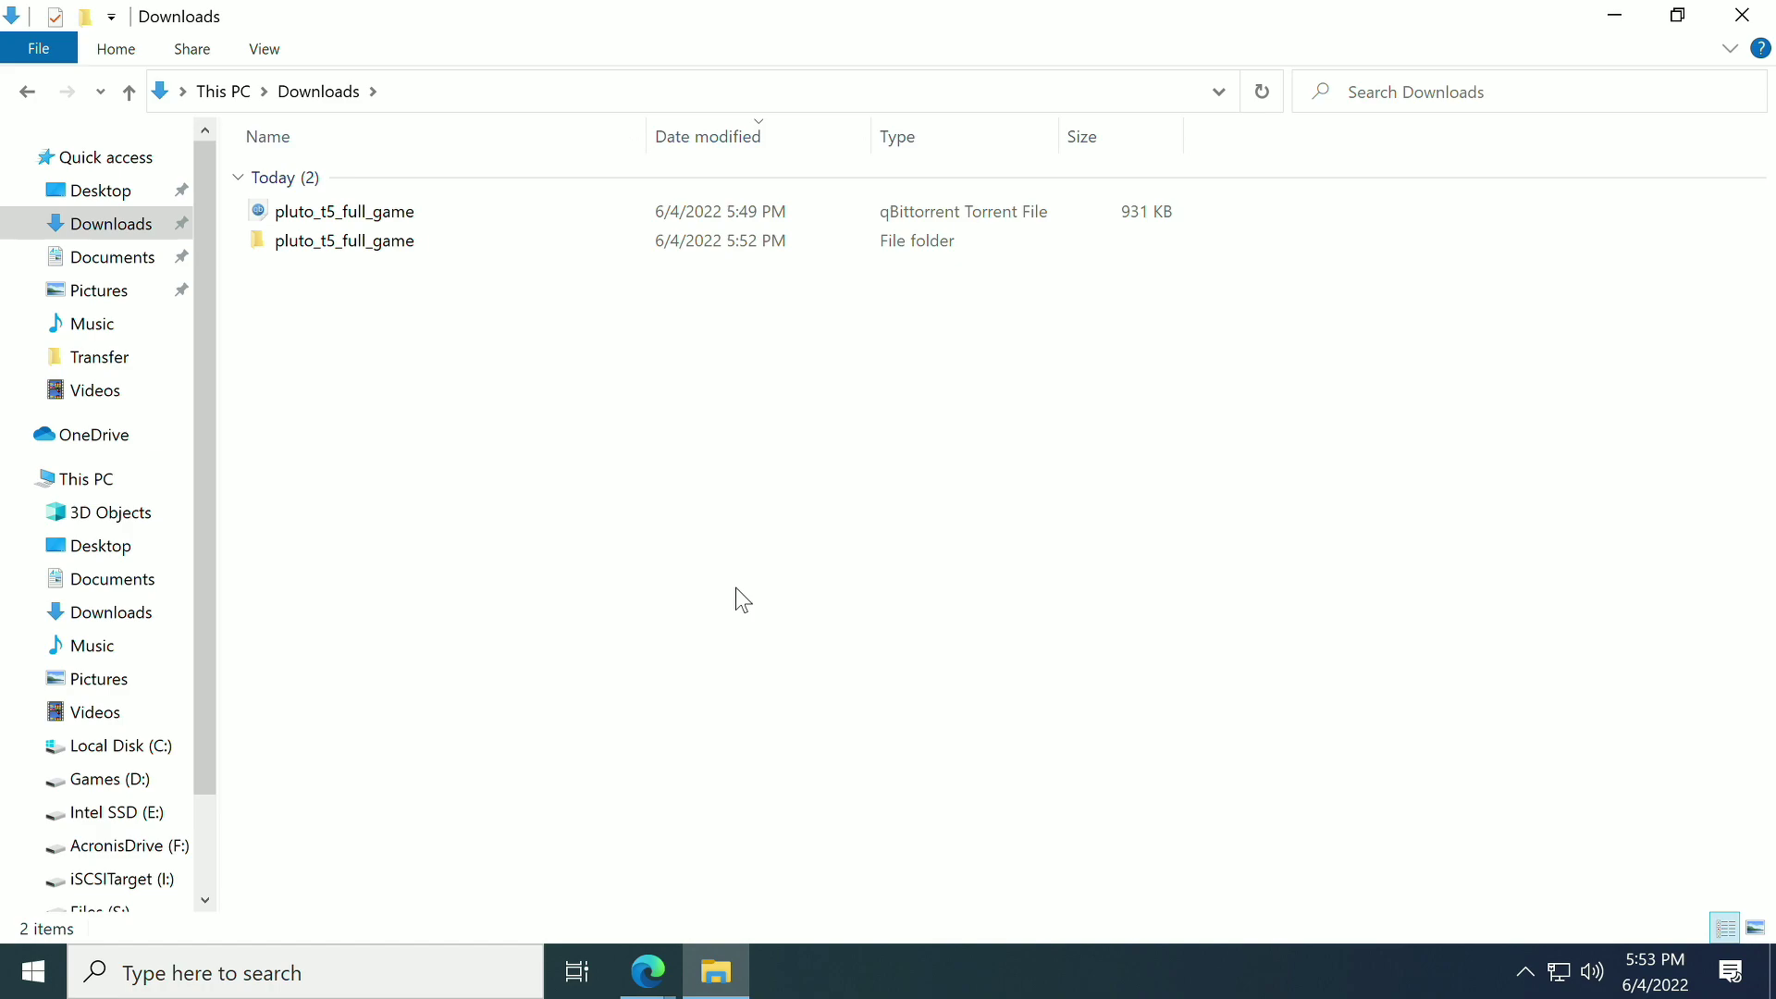
- Delete the pluto_t5_full_game torrent file from Downloads and open the downloaded pluto_t5_full_game folder
click(338, 214)
key(Delete)
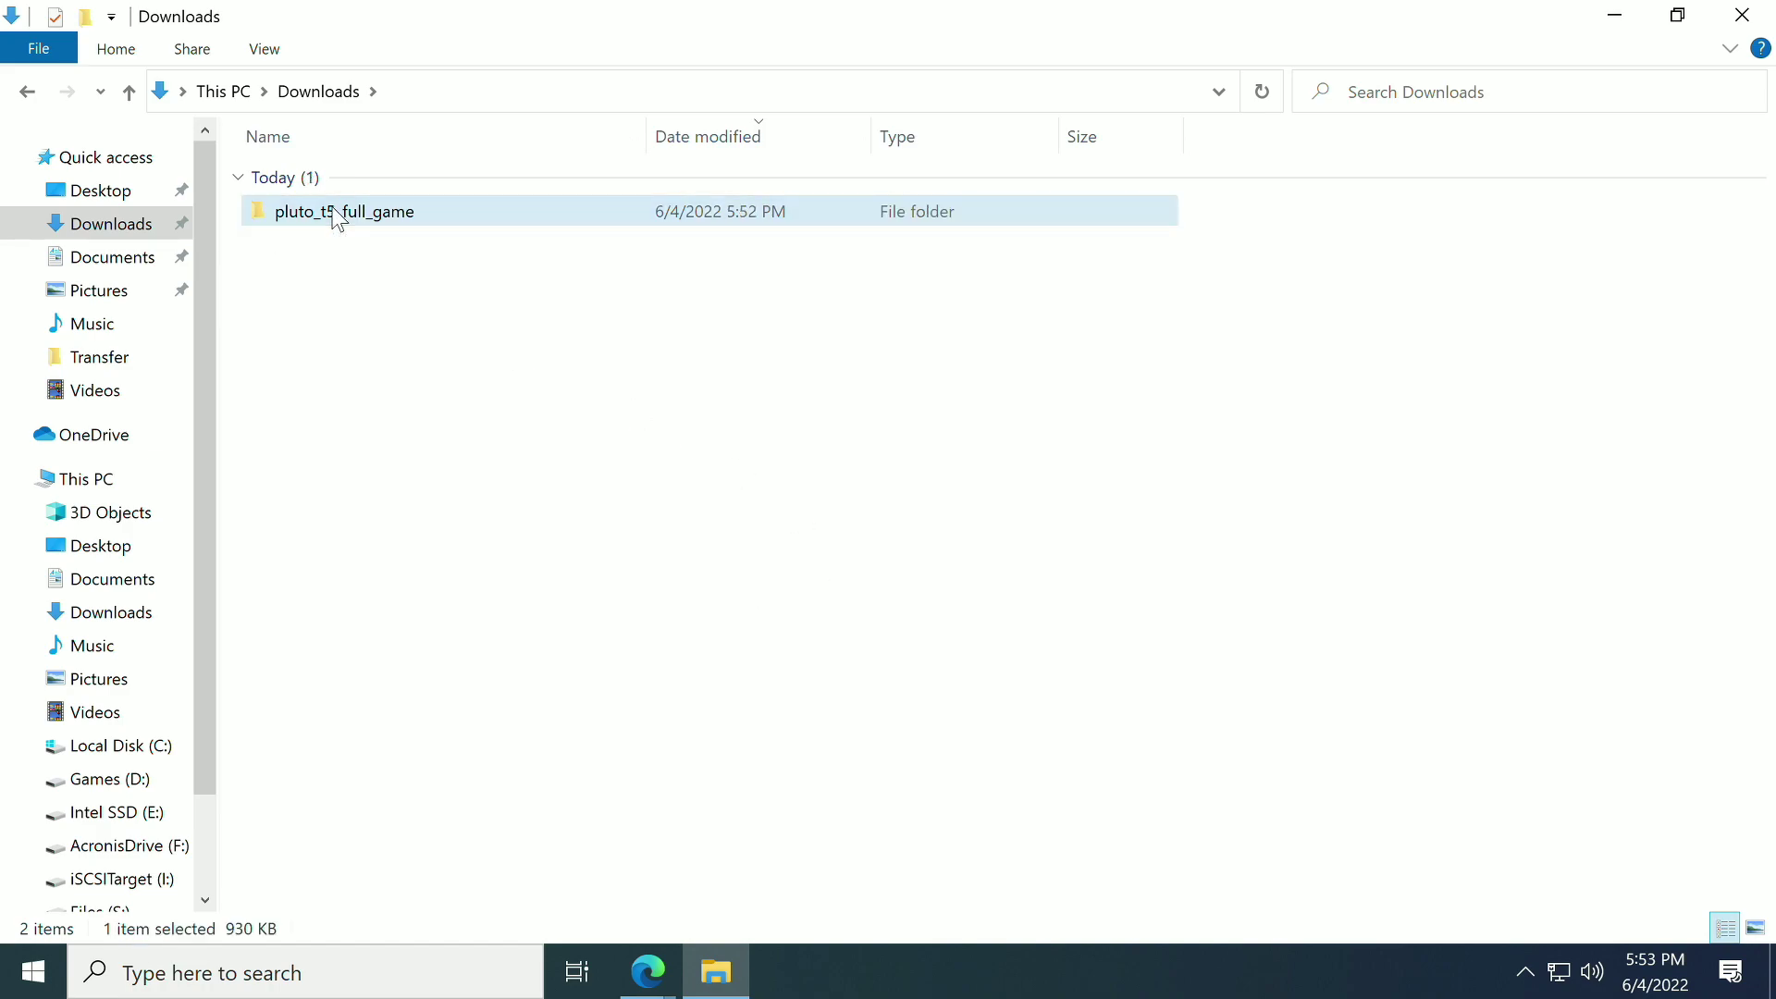
double_click(338, 213)
- Copy all files and folders inside pluto_t5_full_game, from bin through steam_api.dll
click(294, 416)
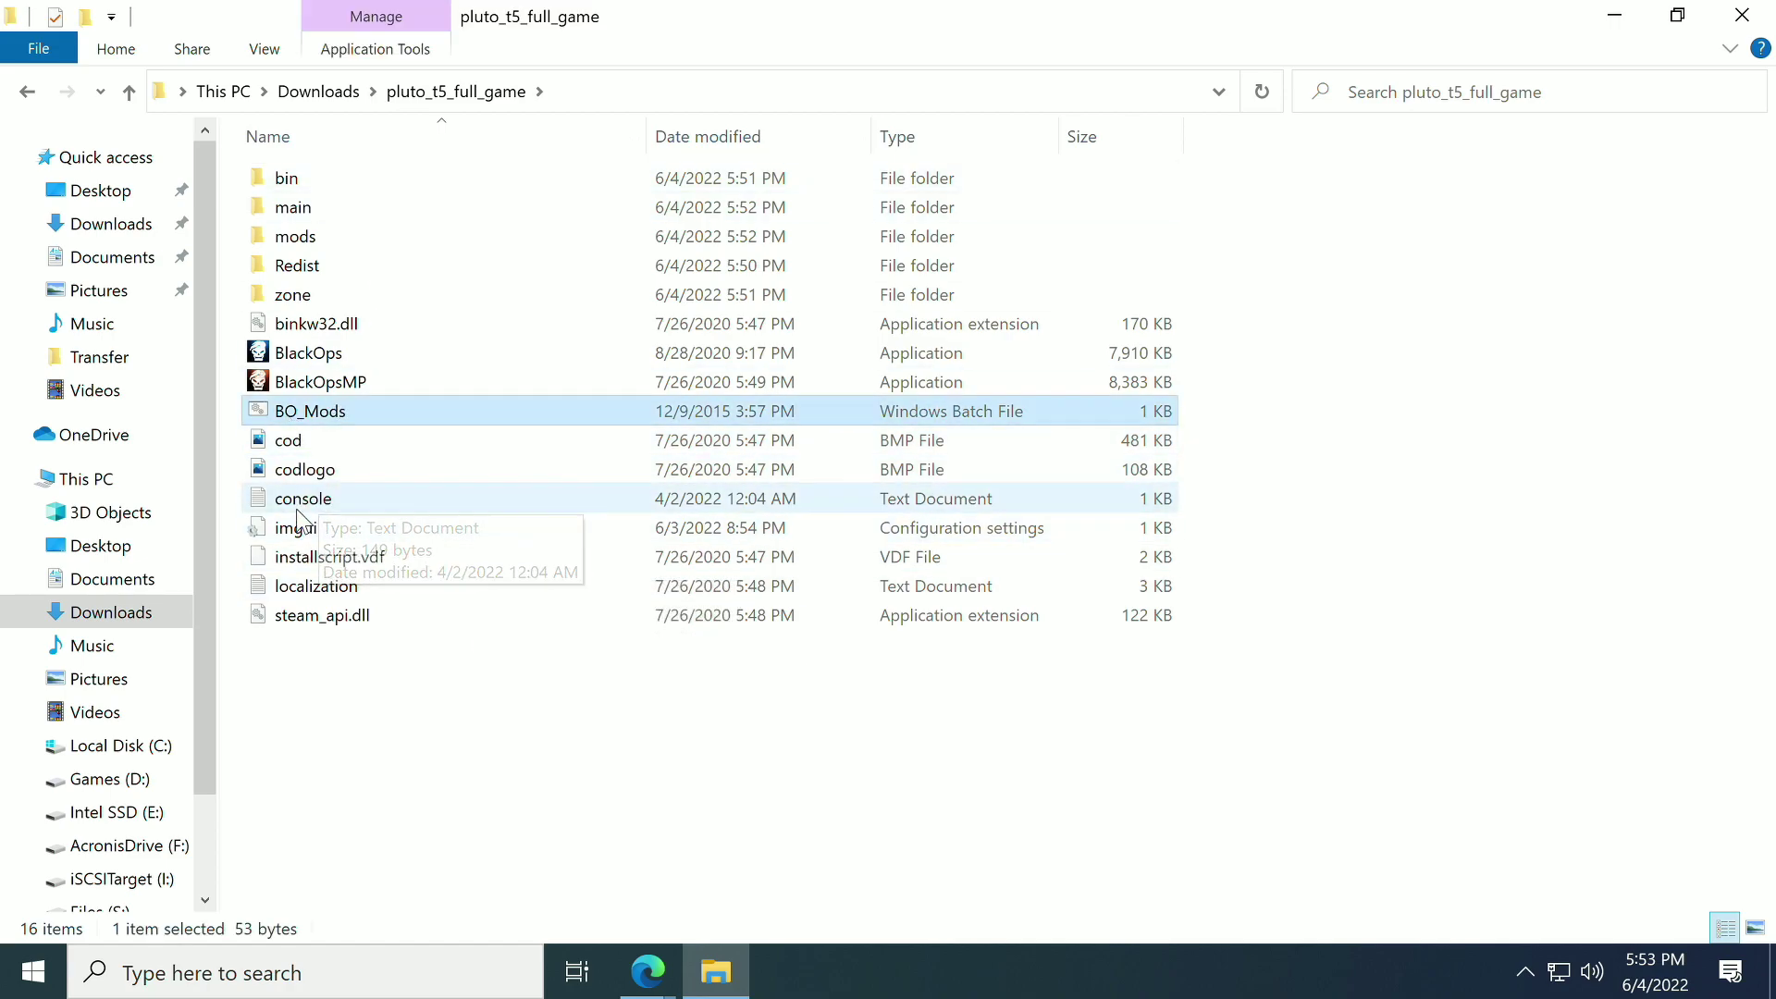
click(347, 167)
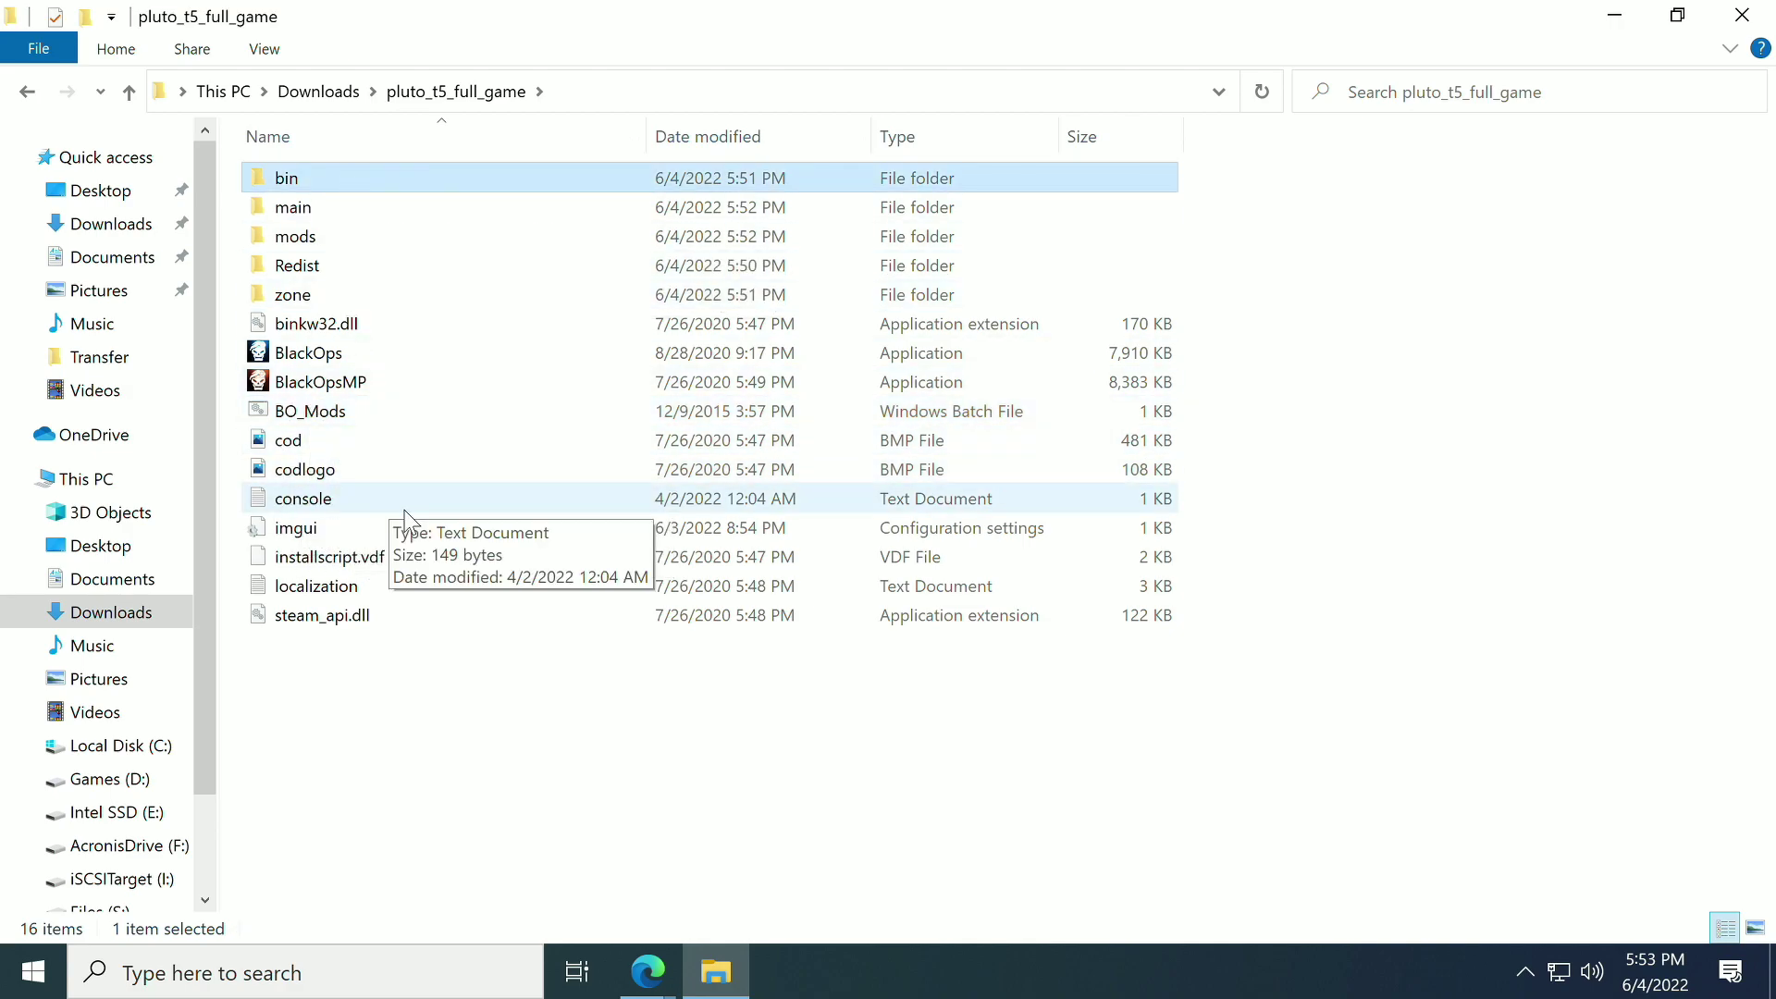
drag(348, 664, 282, 177)
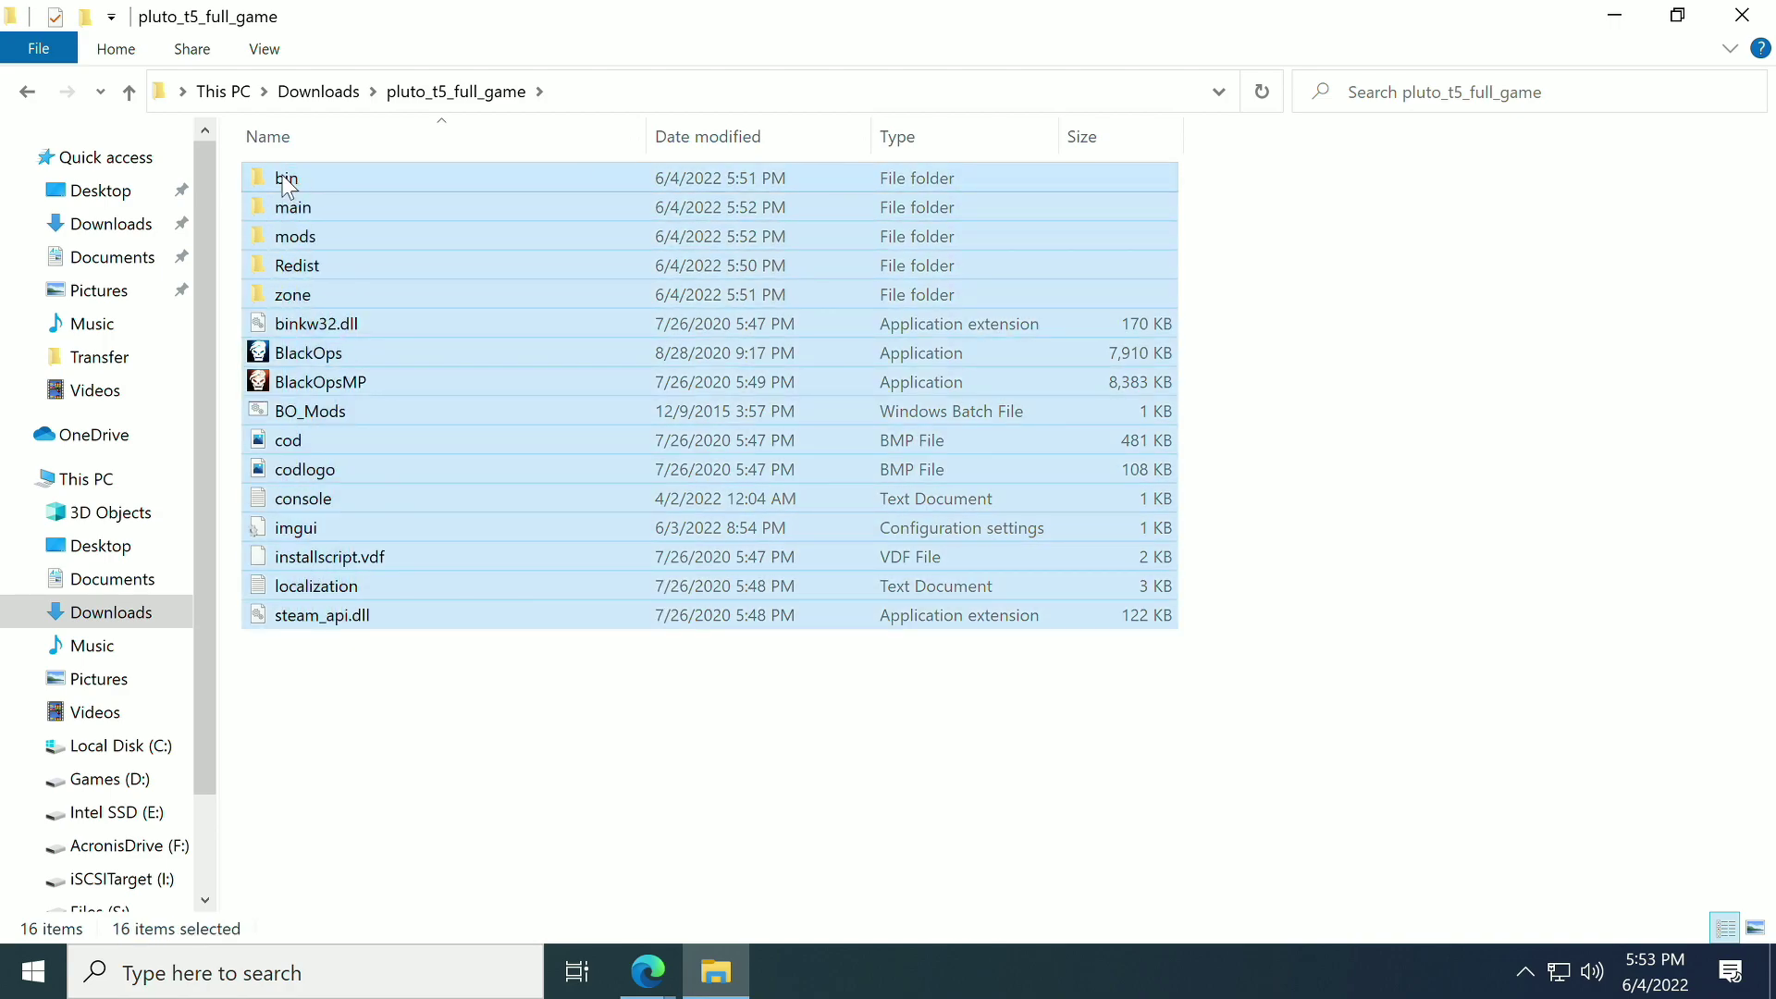
right_click(319, 206)
click(405, 568)
- Create a folder named Plutonium T5 inside the Games folder on Local Disk (C:)
click(100, 483)
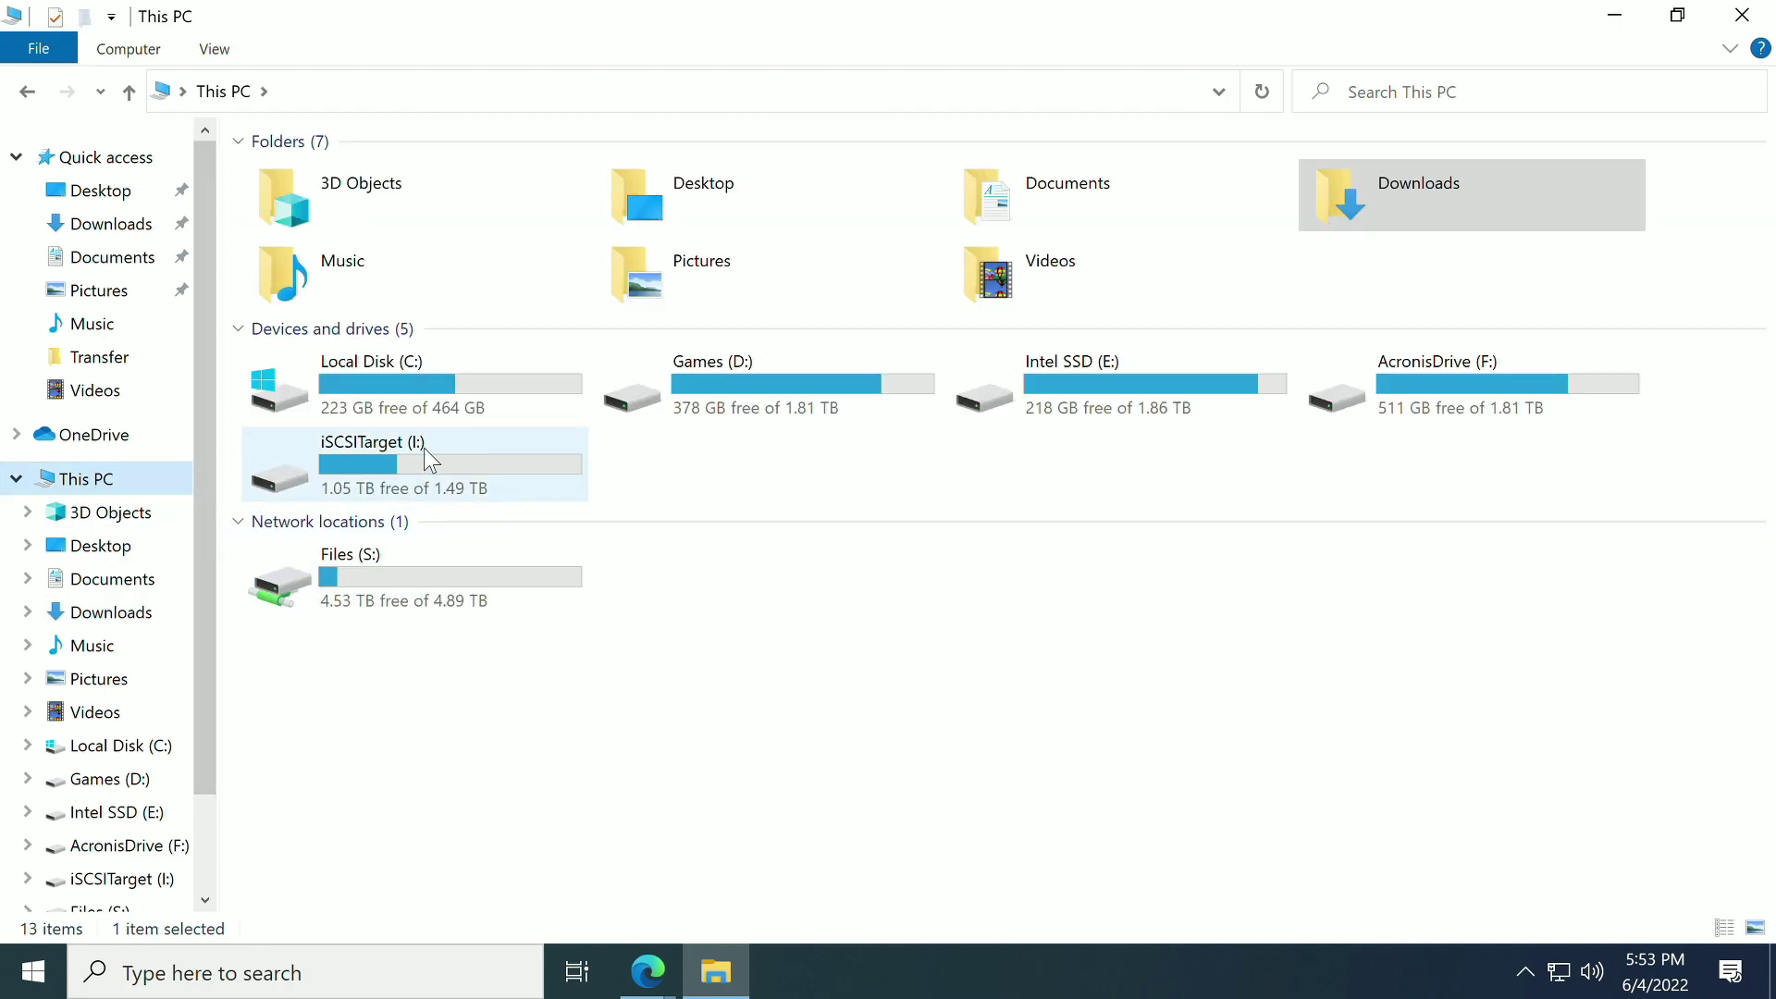
double_click(407, 365)
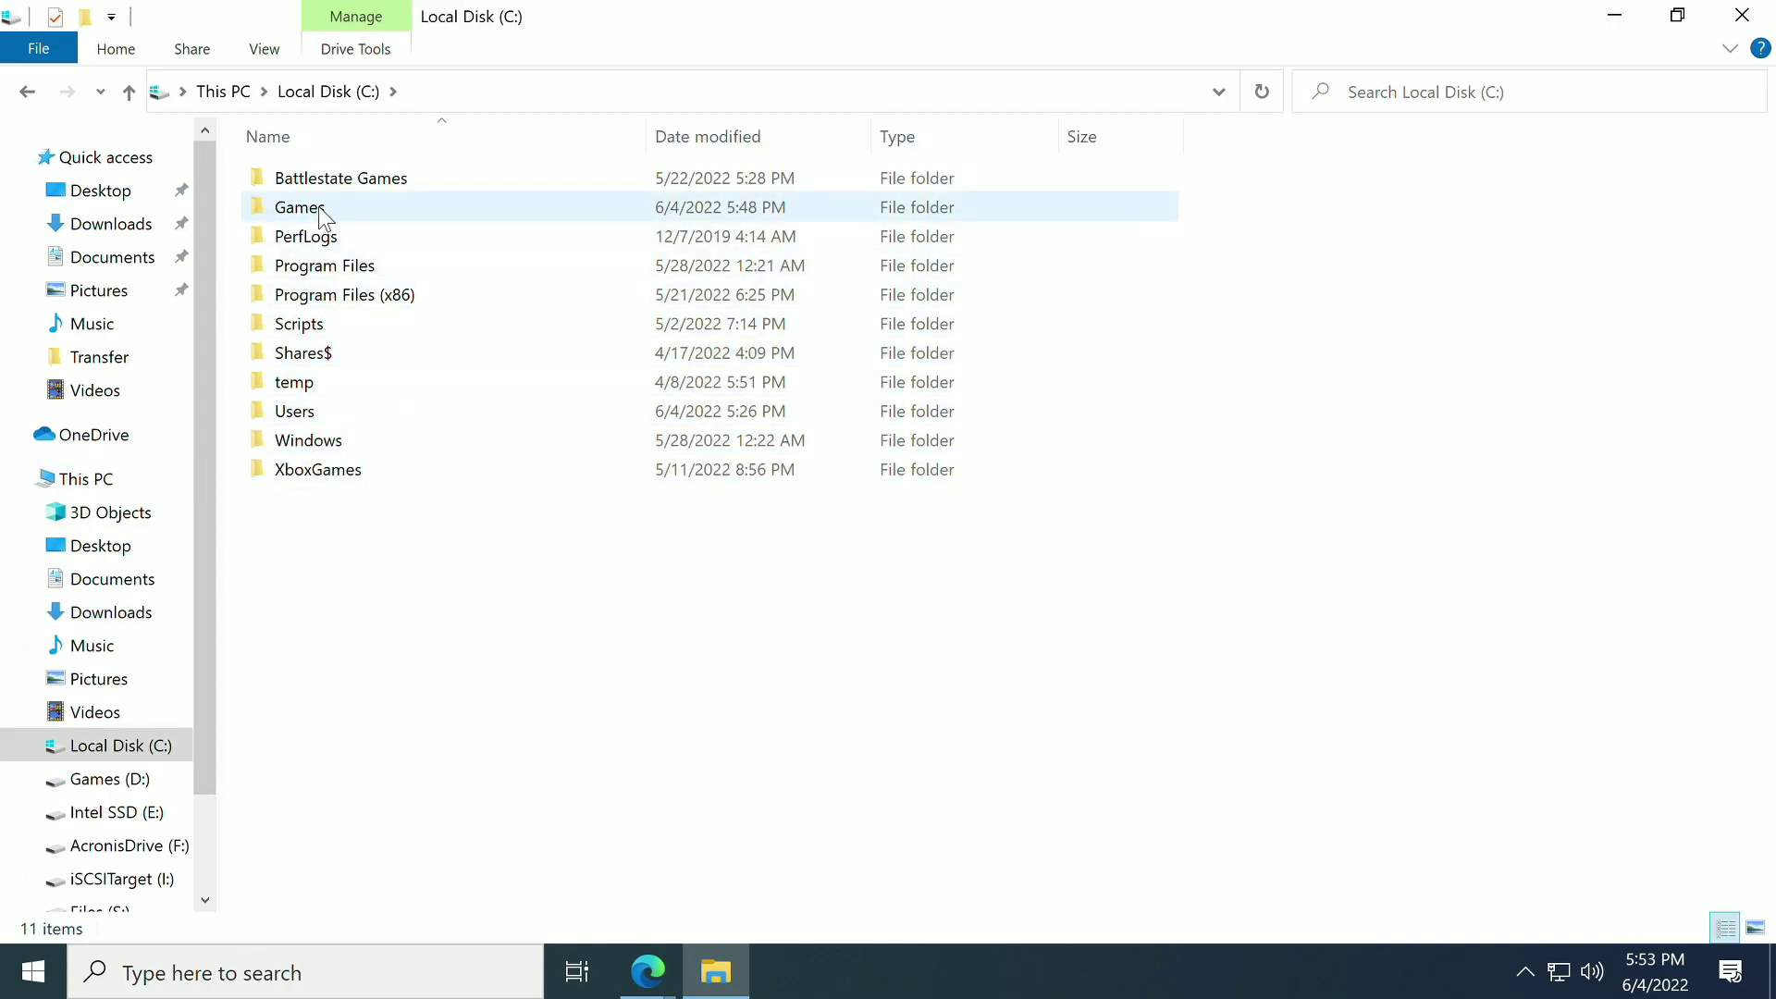
double_click(321, 209)
right_click(433, 344)
mouse_move(533, 685)
click(832, 359)
text(Pluton)
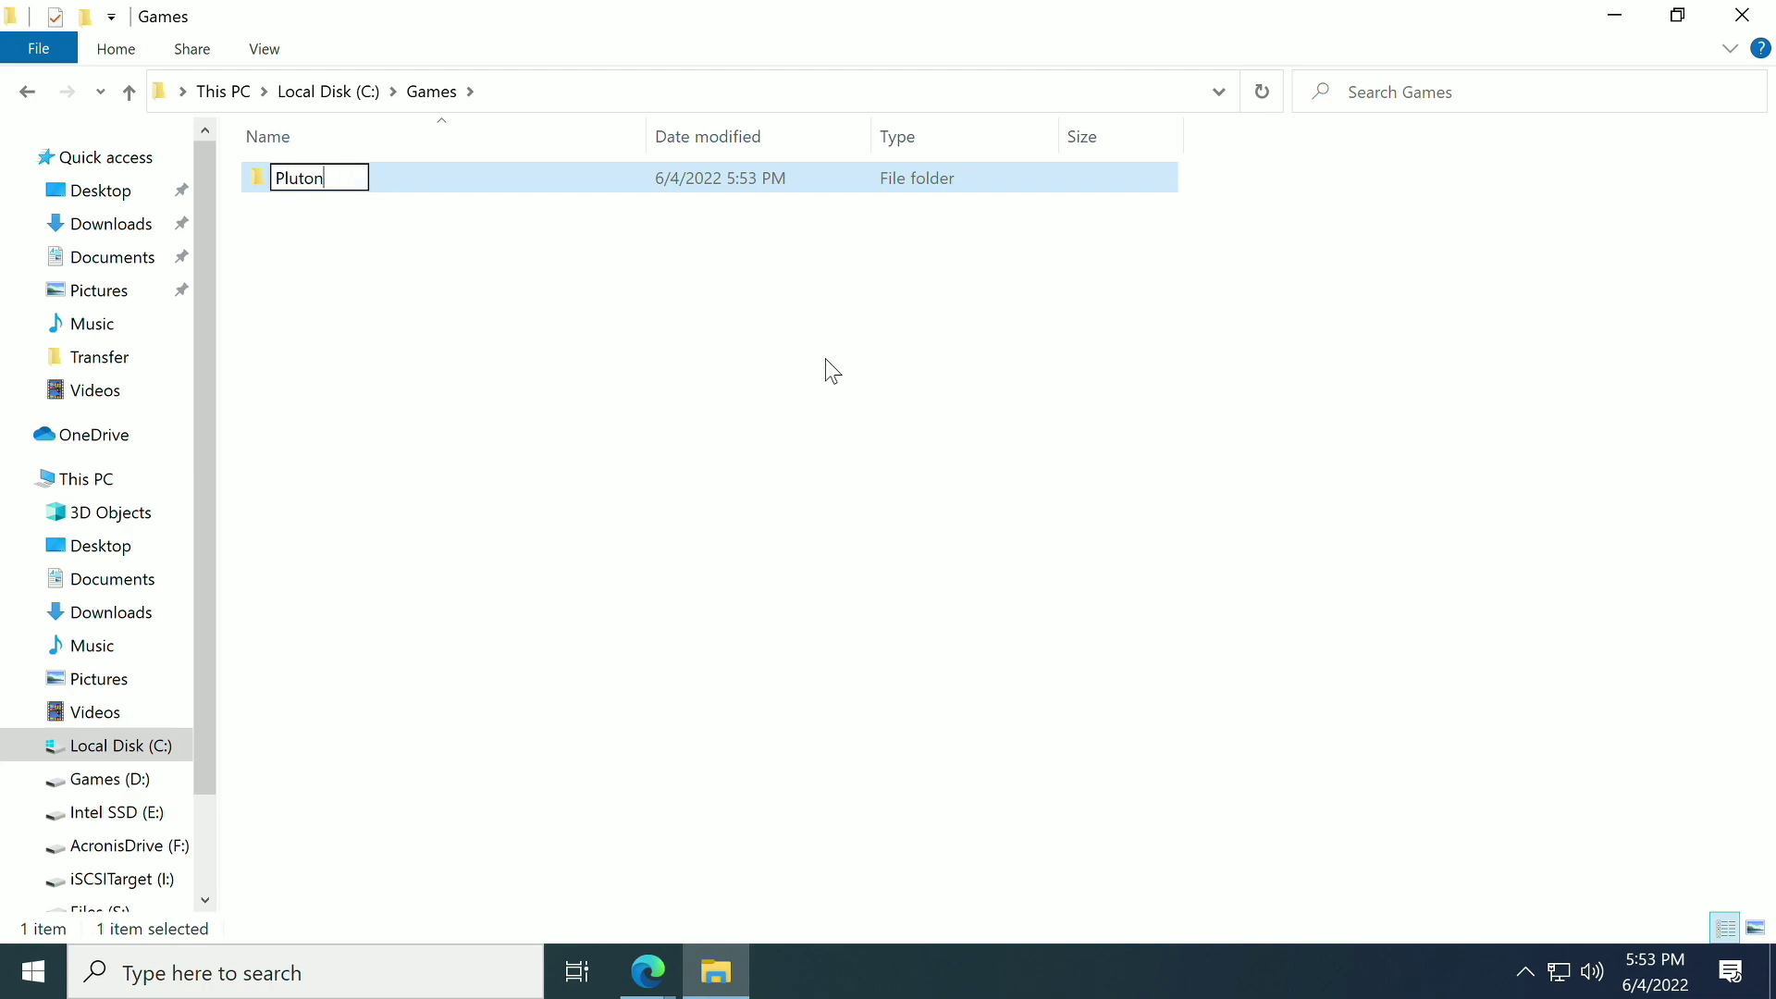
text(ium T5)
key(Return)
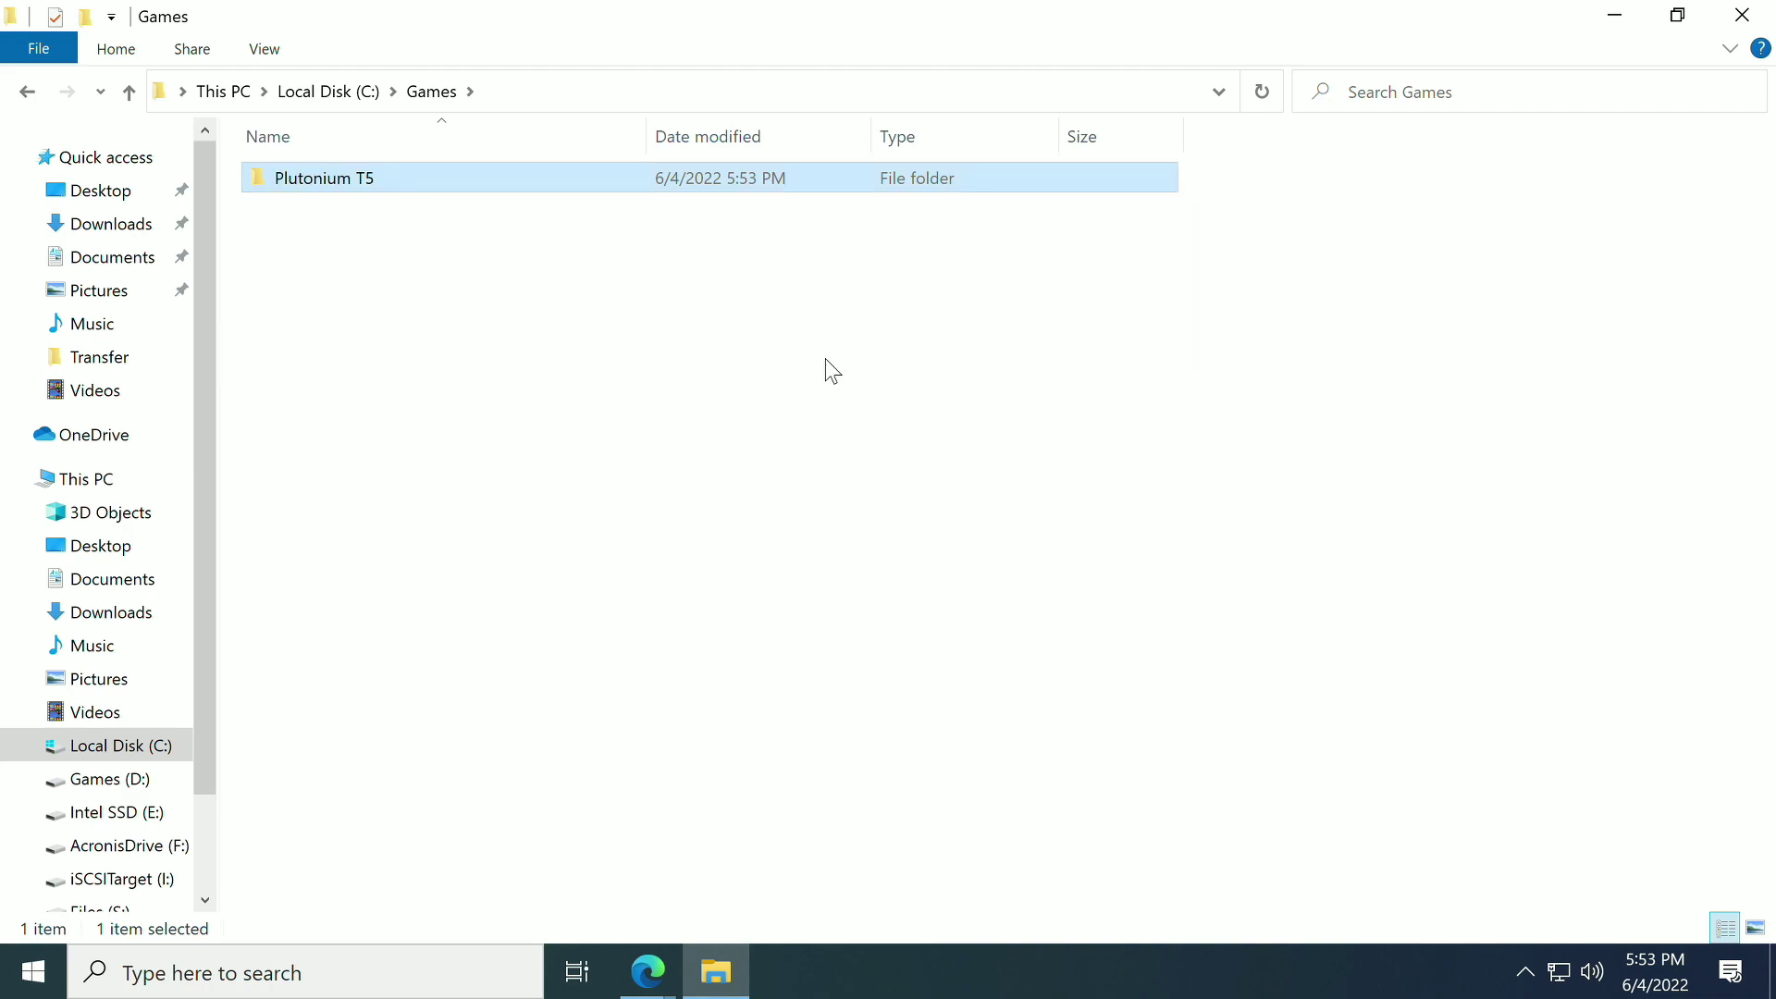
- Paste the copied game files into the Plutonium T5 folder
double_click(349, 177)
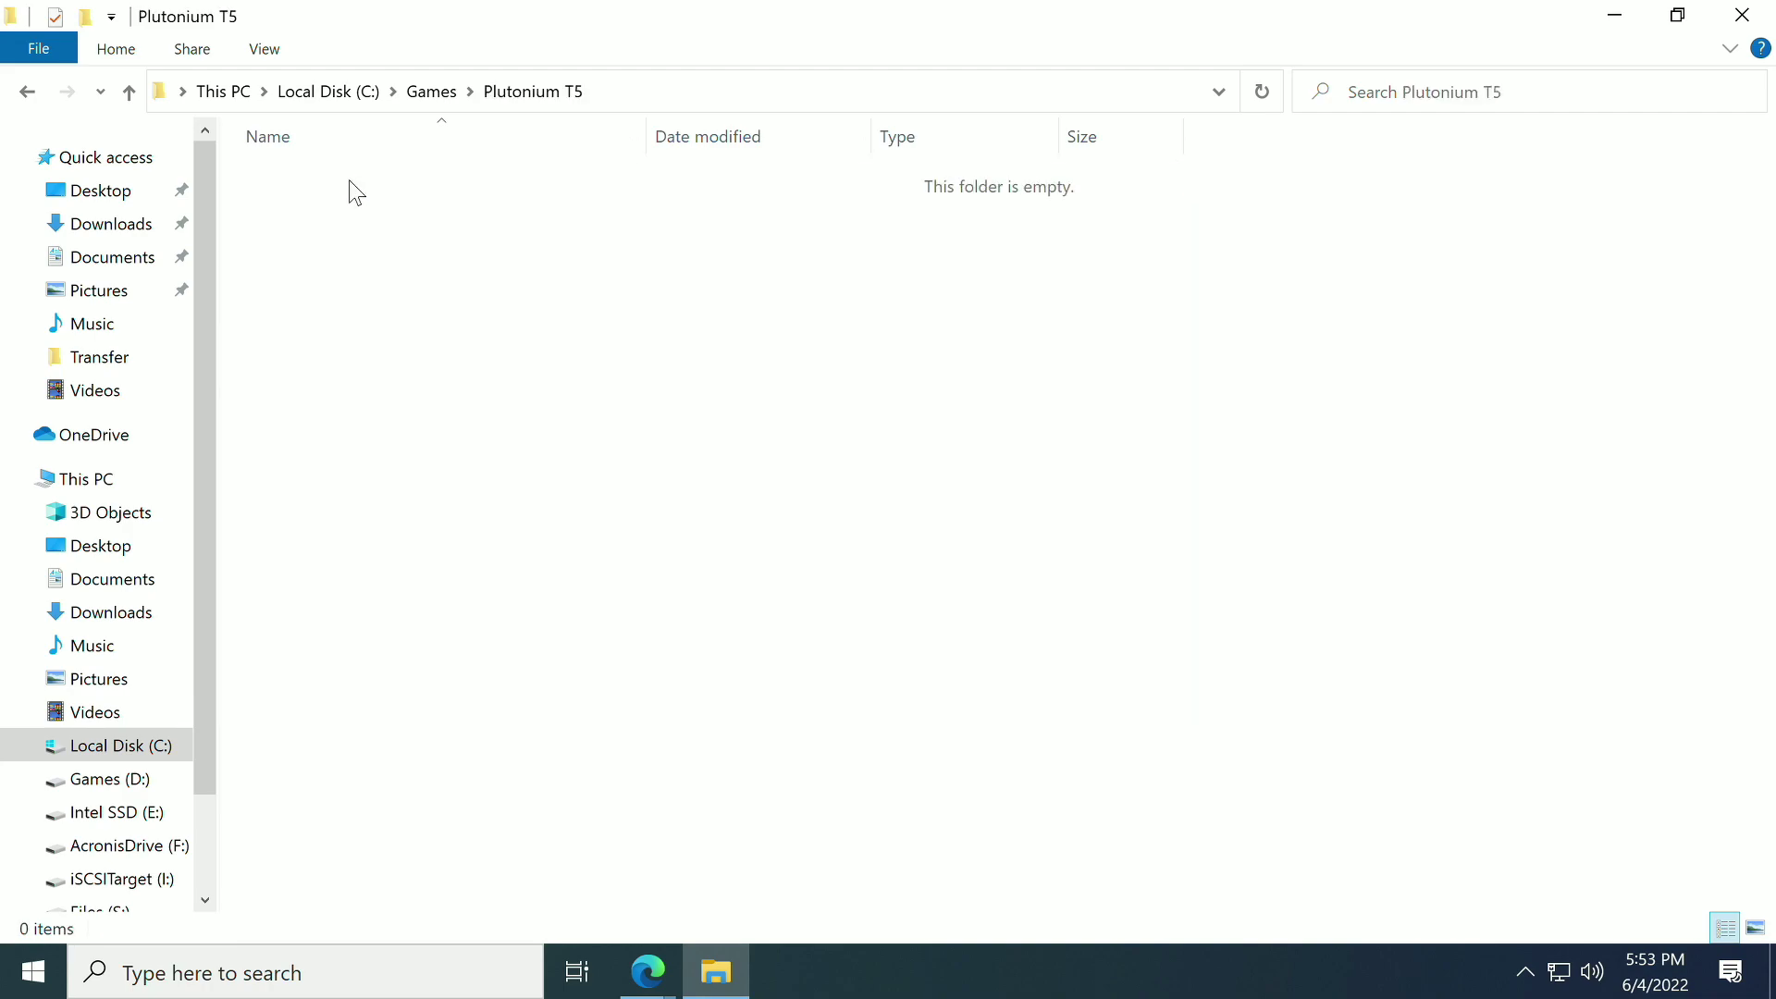
right_click(484, 335)
click(561, 534)
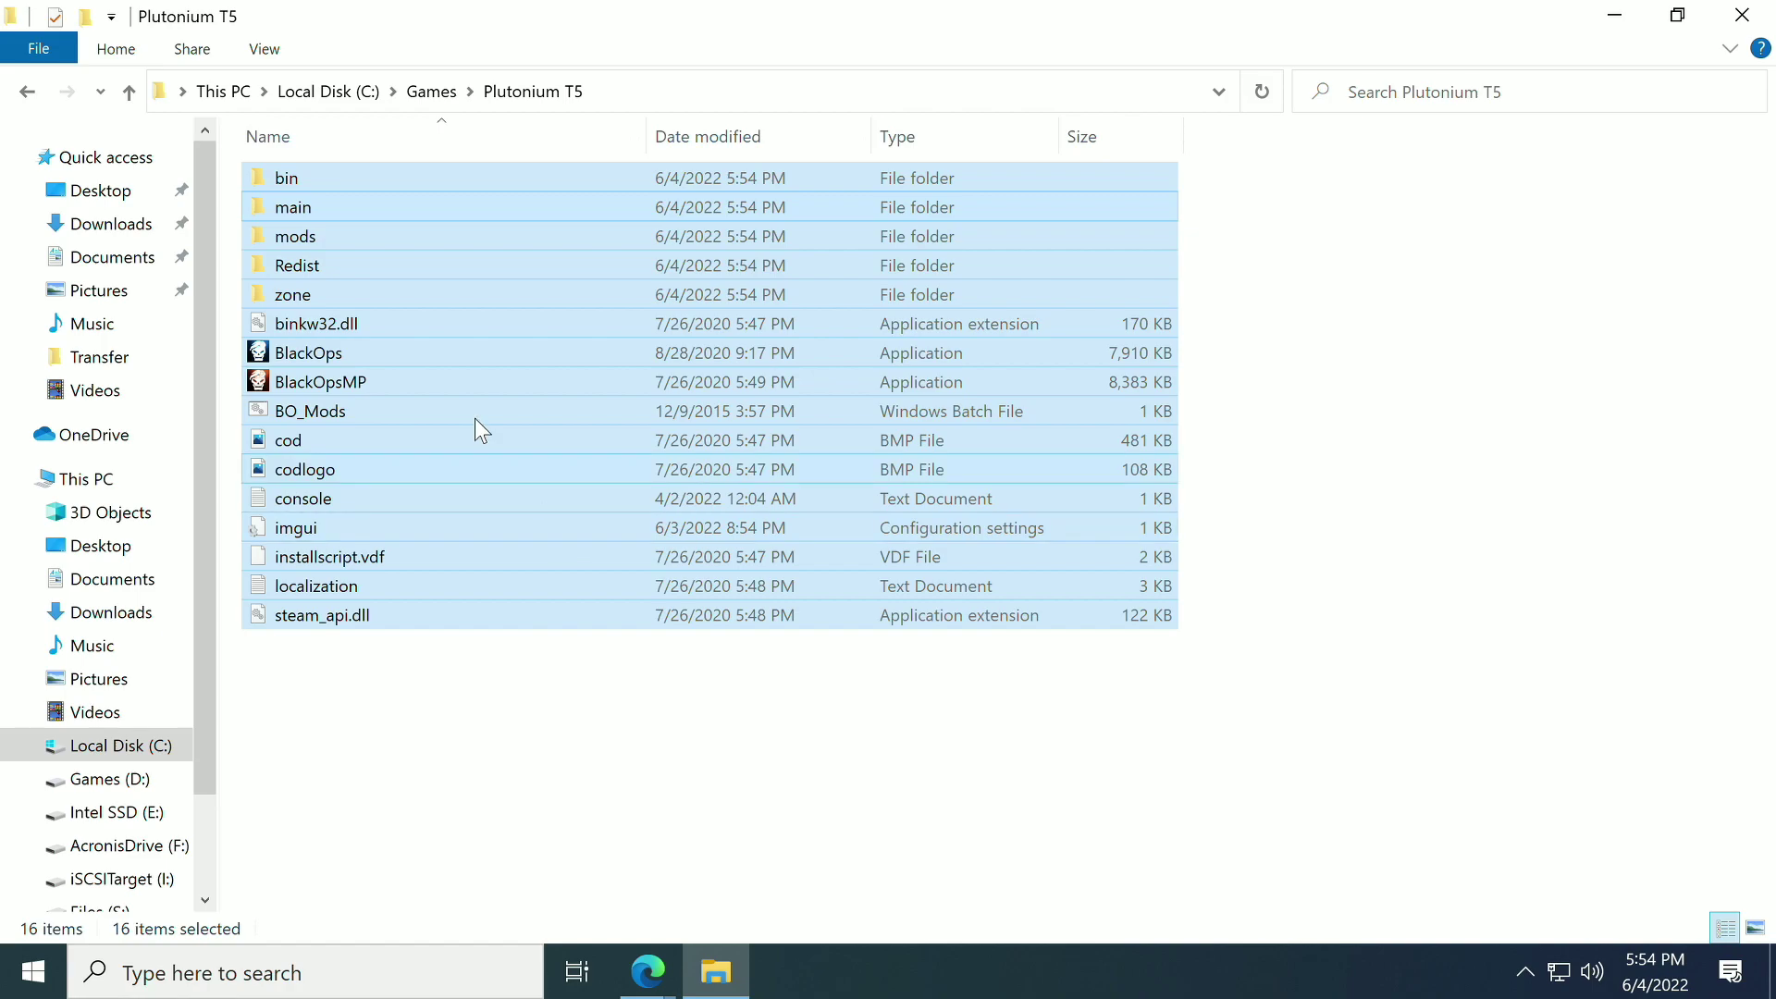
- Go back to the root of Local Disk (C:) and create a folder named Plutonium Launcher
click(350, 92)
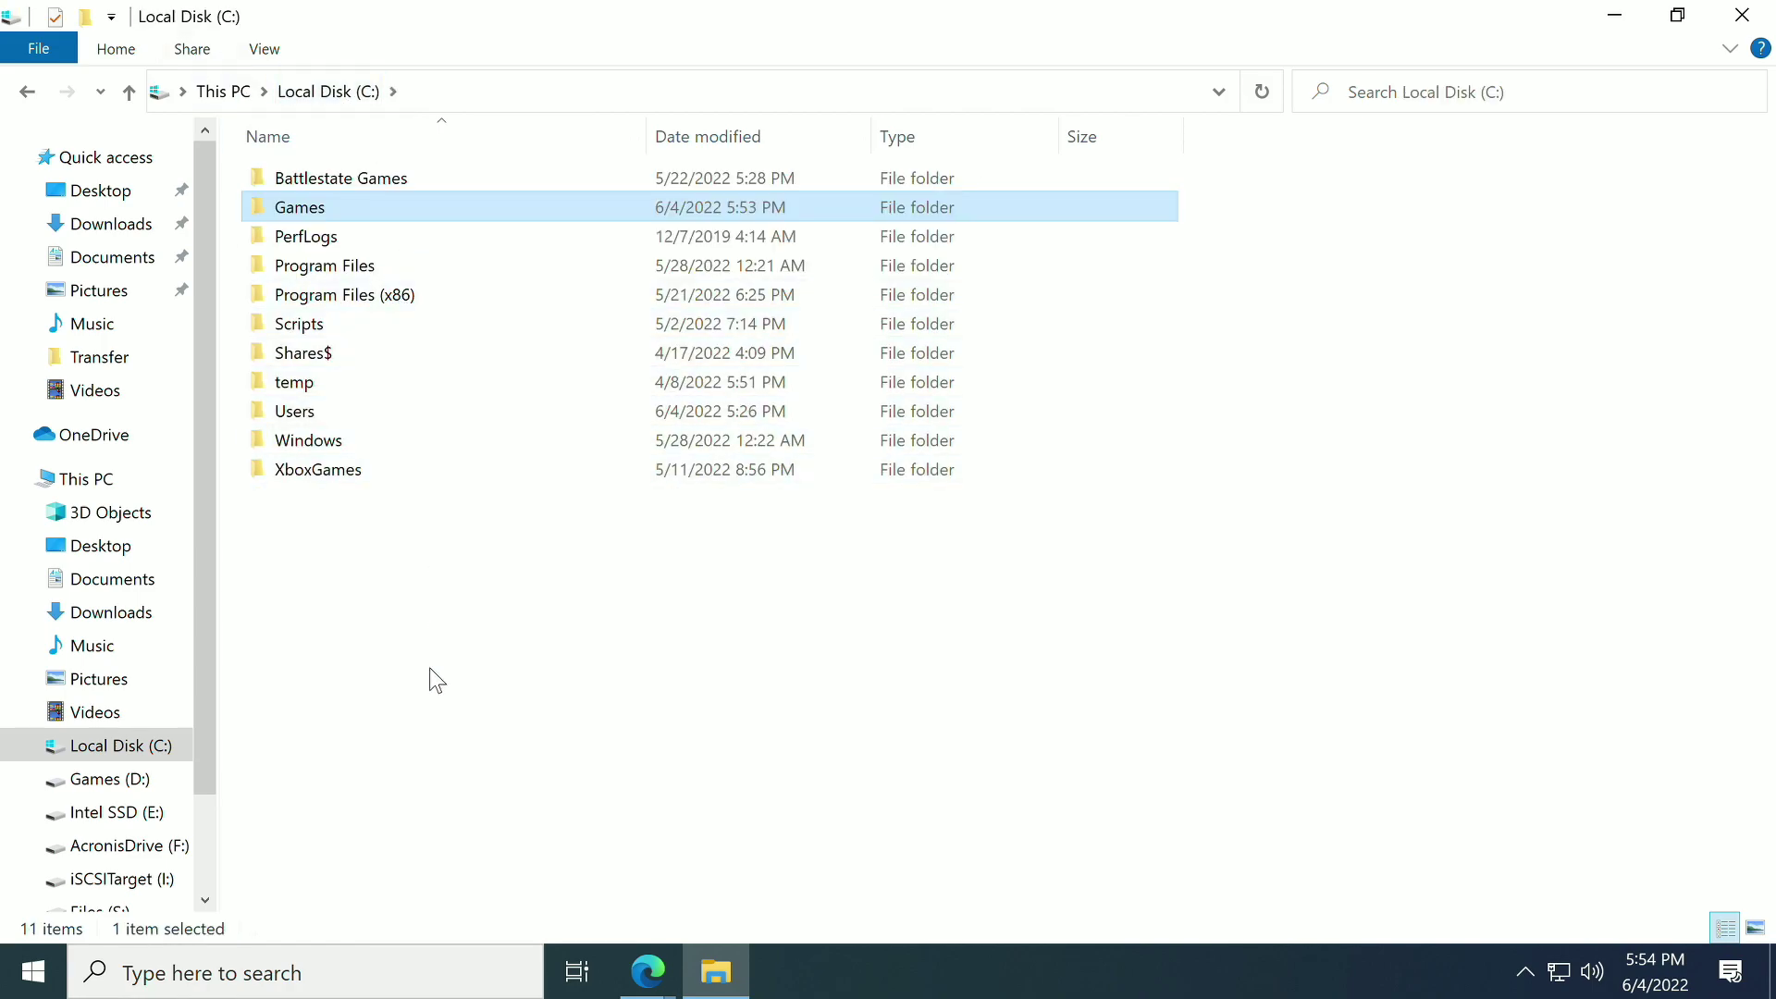
right_click(367, 654)
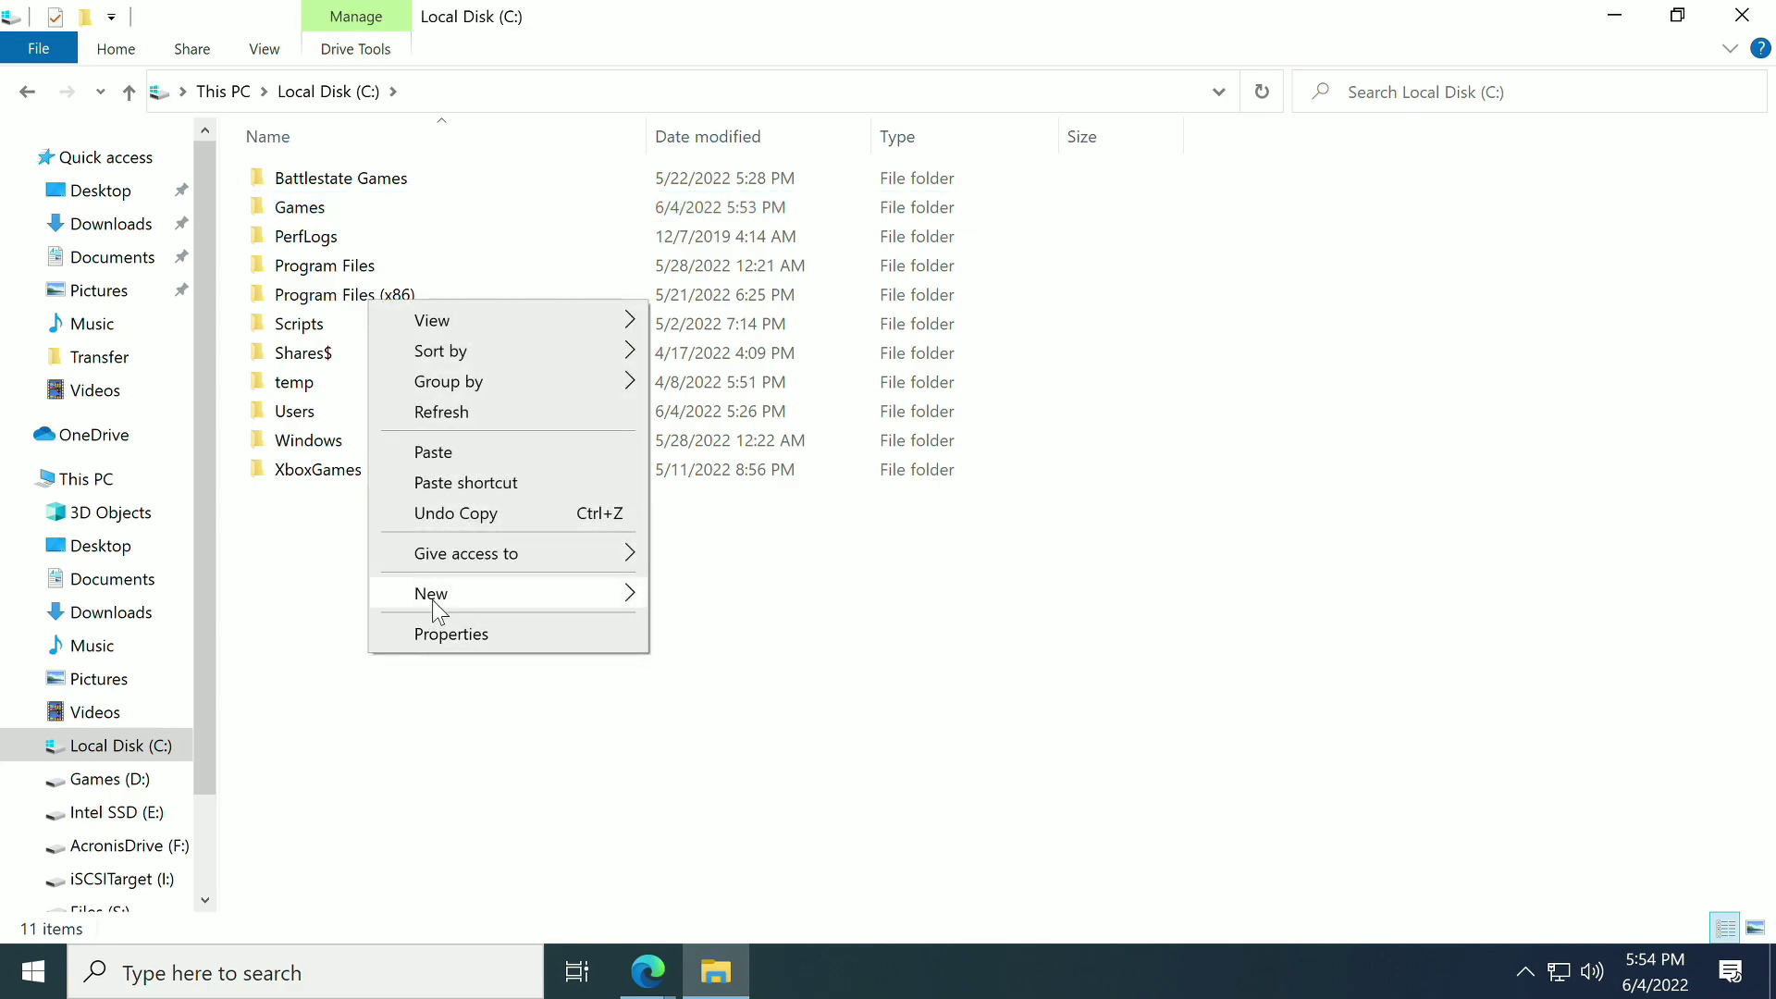
mouse_move(431, 599)
click(729, 602)
text(Plutoi)
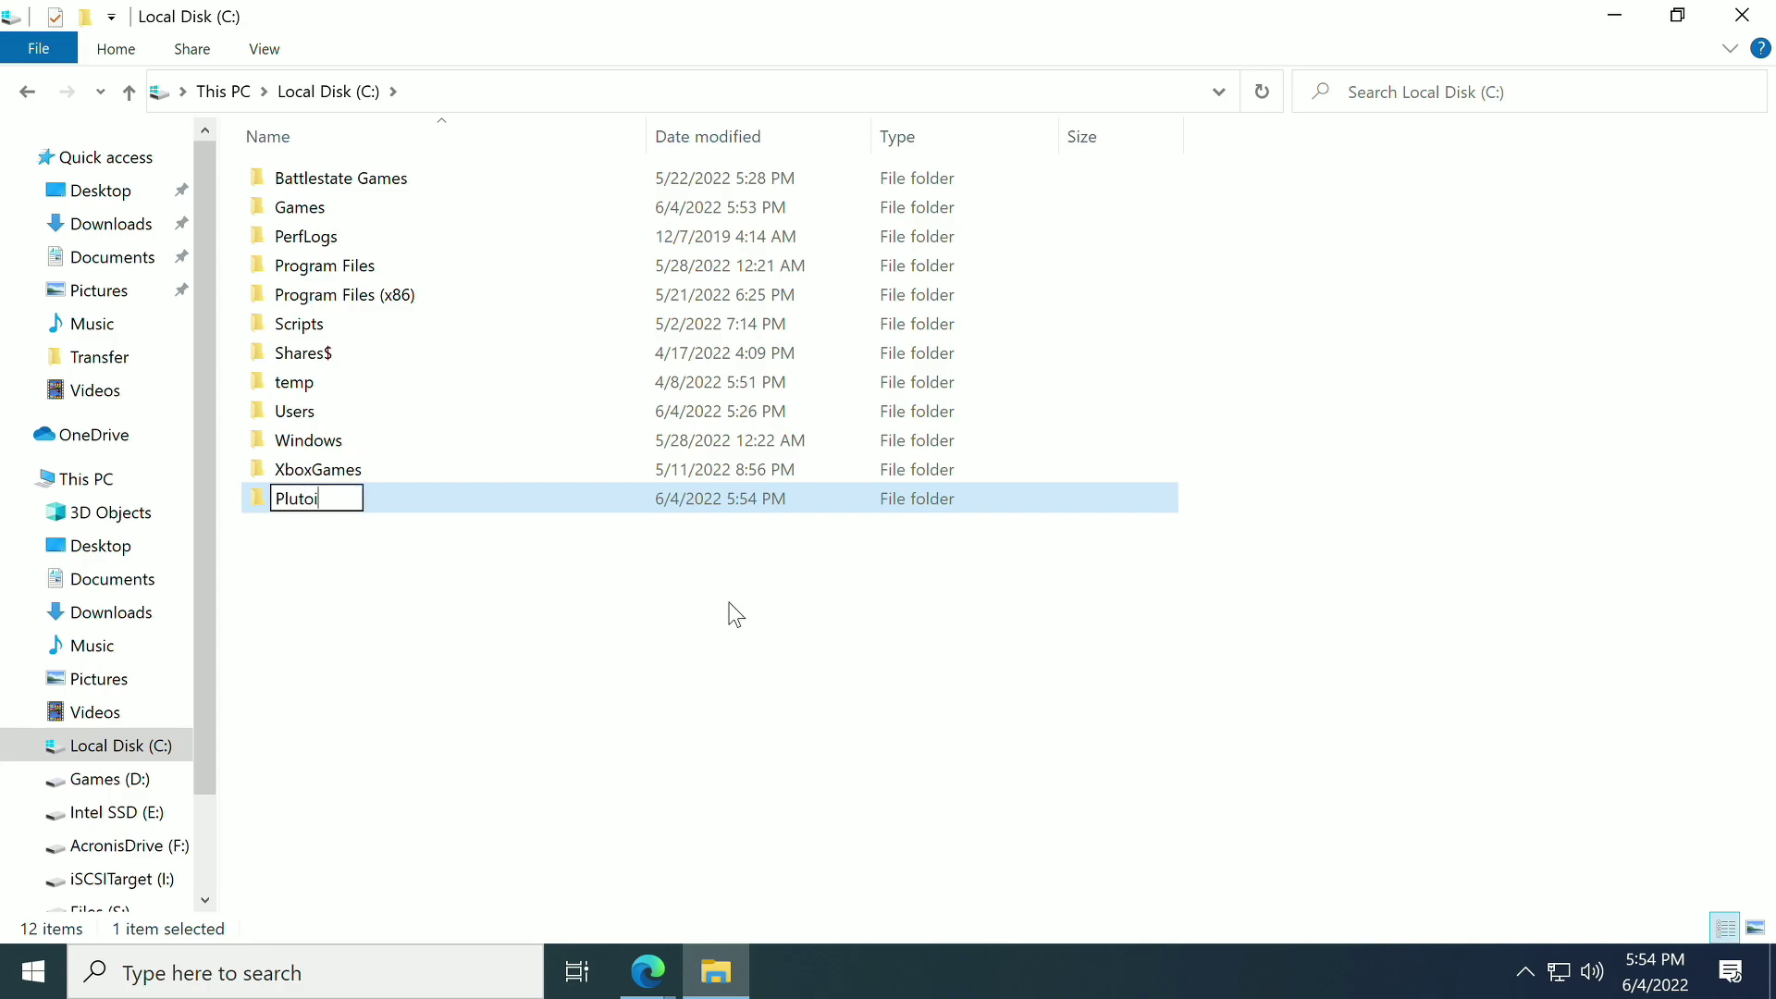
key(BackSpace)
text(nium)
text(Launcher)
key(Return)
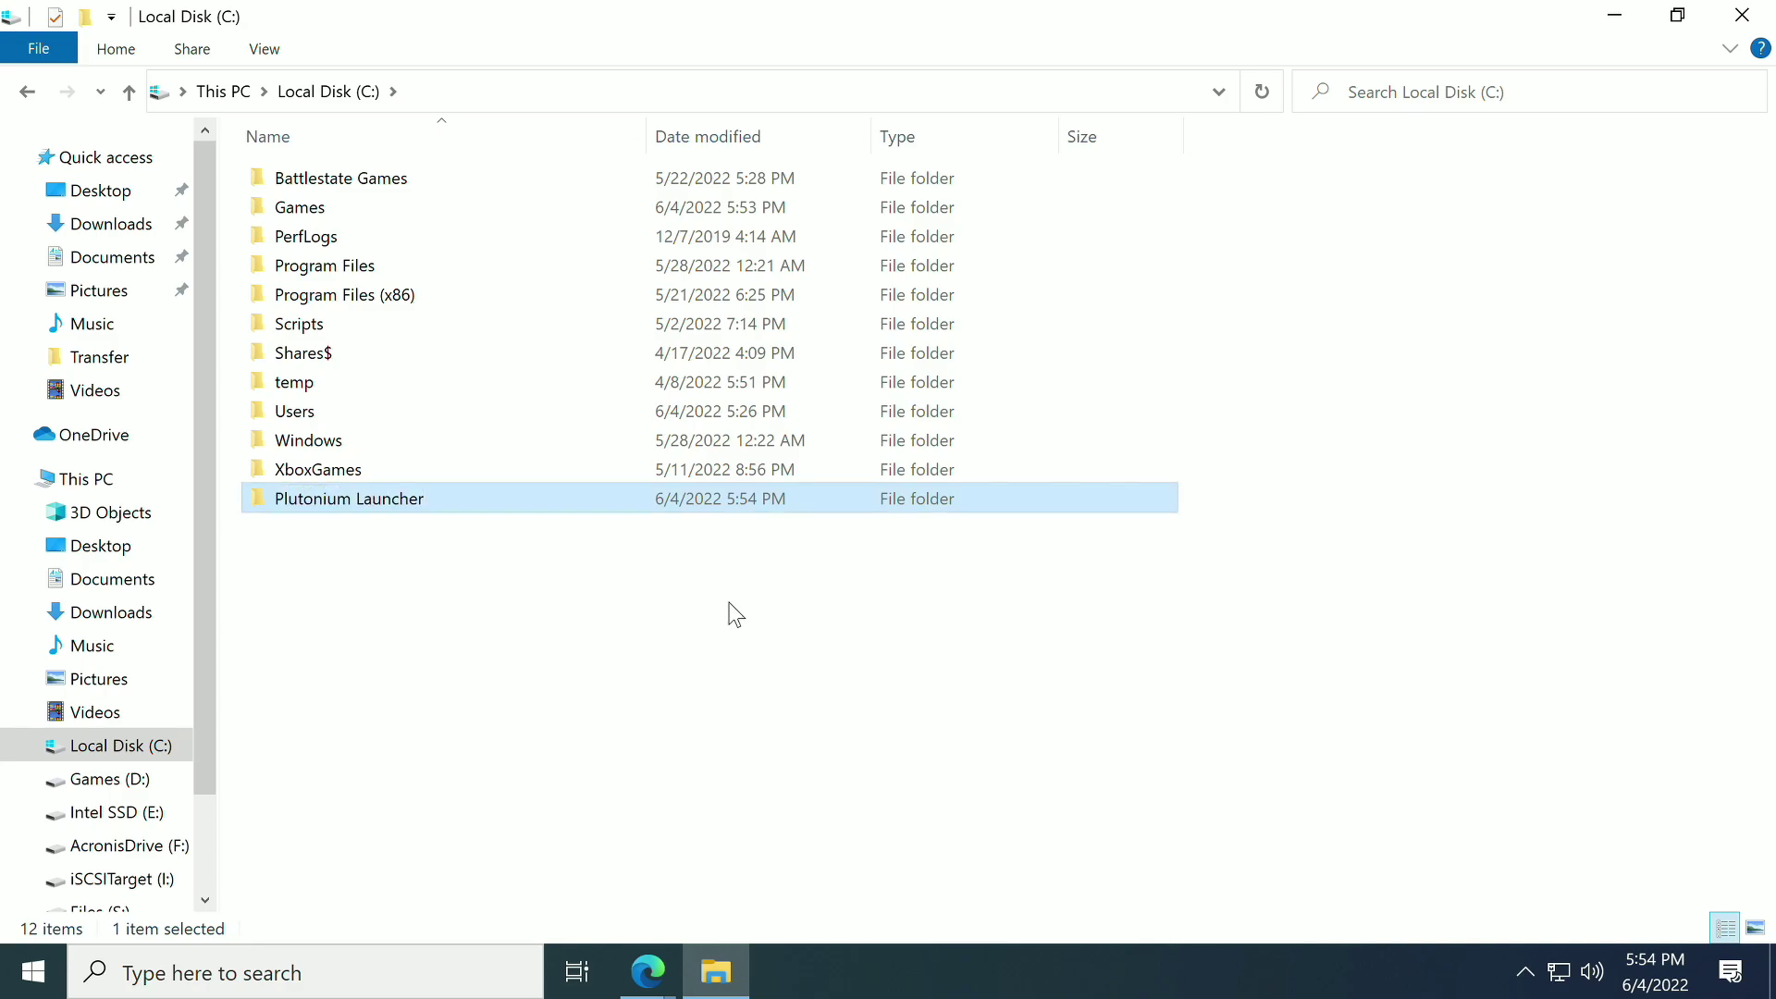
- Switch to Edge and download plutonium.exe from the Plutonium Launcher section of the second install guide page
click(647, 972)
click(786, 859)
click(535, 30)
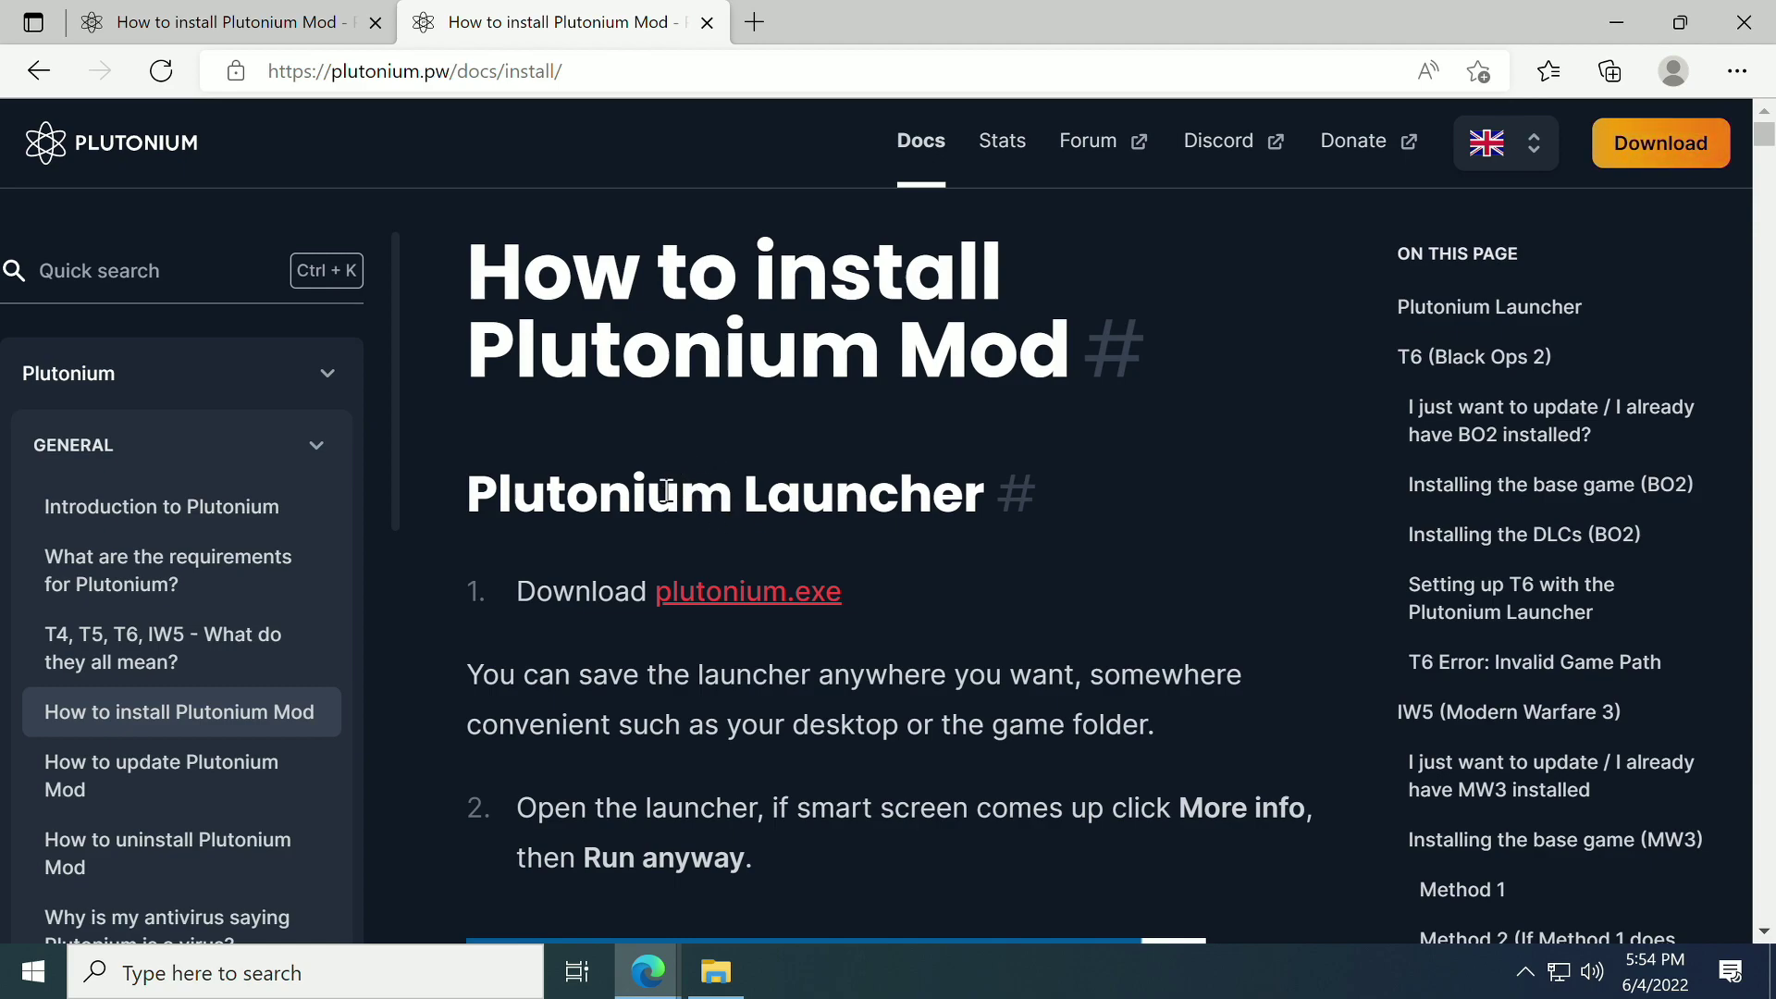
click(745, 602)
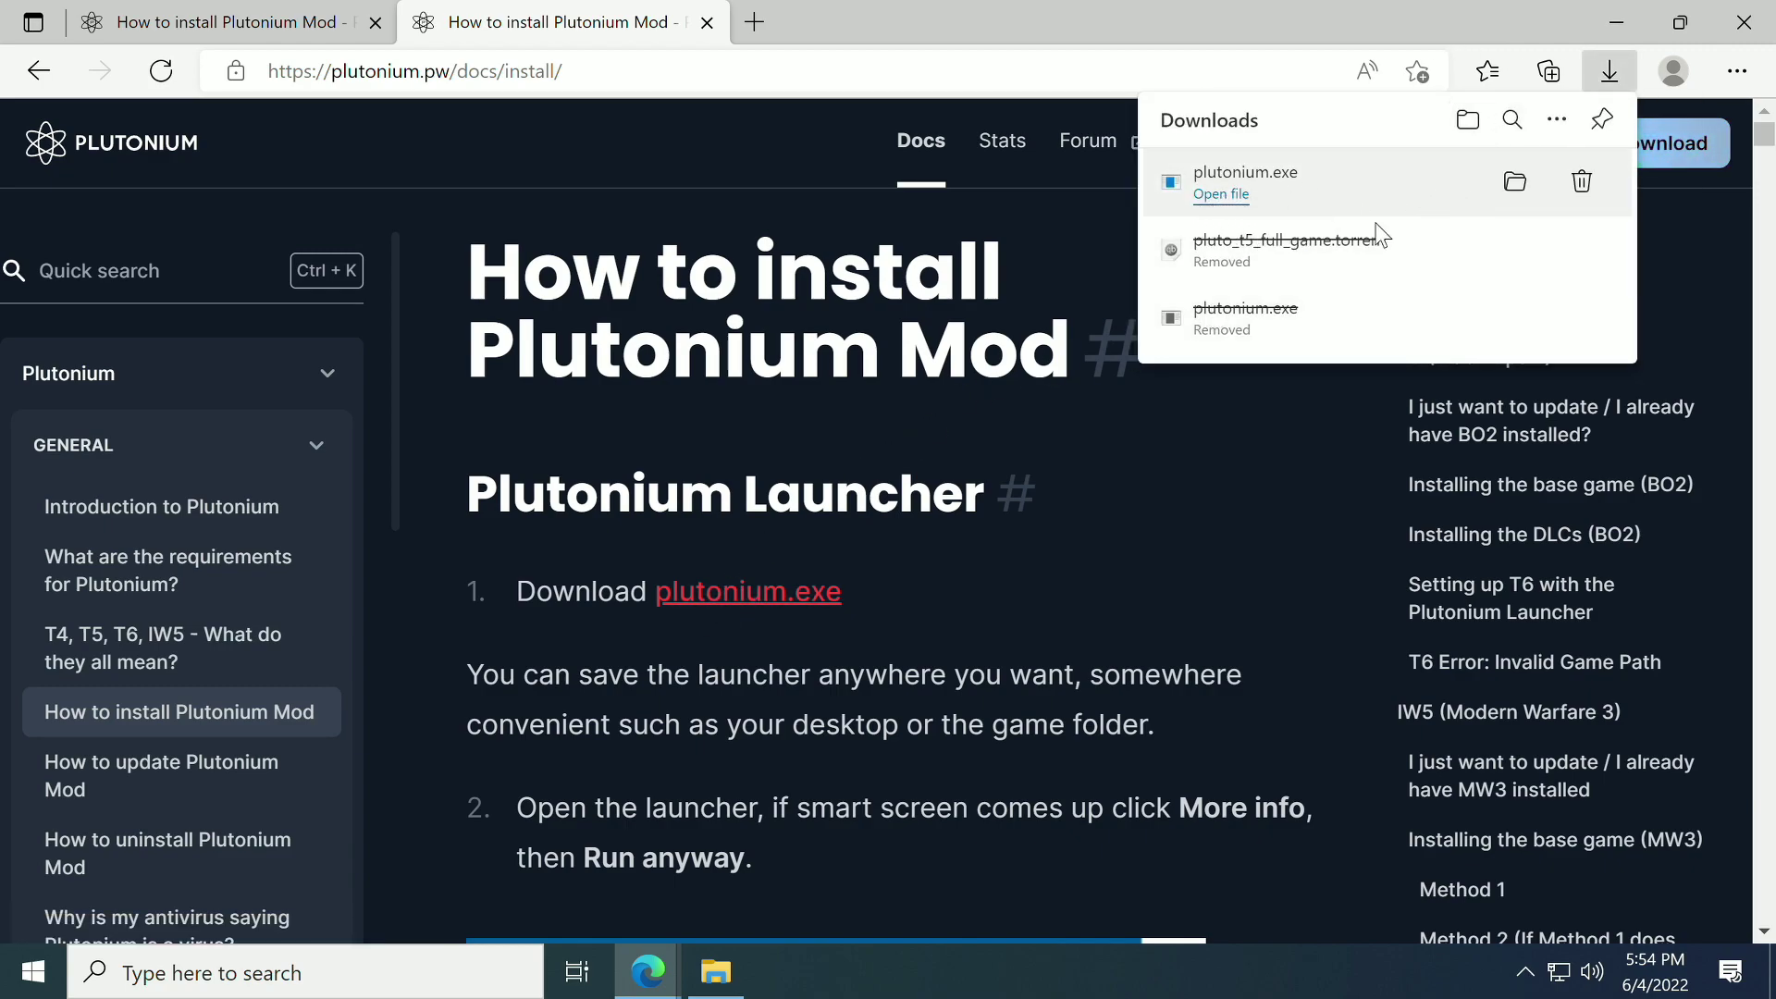
- Move the downloaded plutonium application from Downloads into the Plutonium Launcher folder on Local Disk (C:) and run it
click(1513, 185)
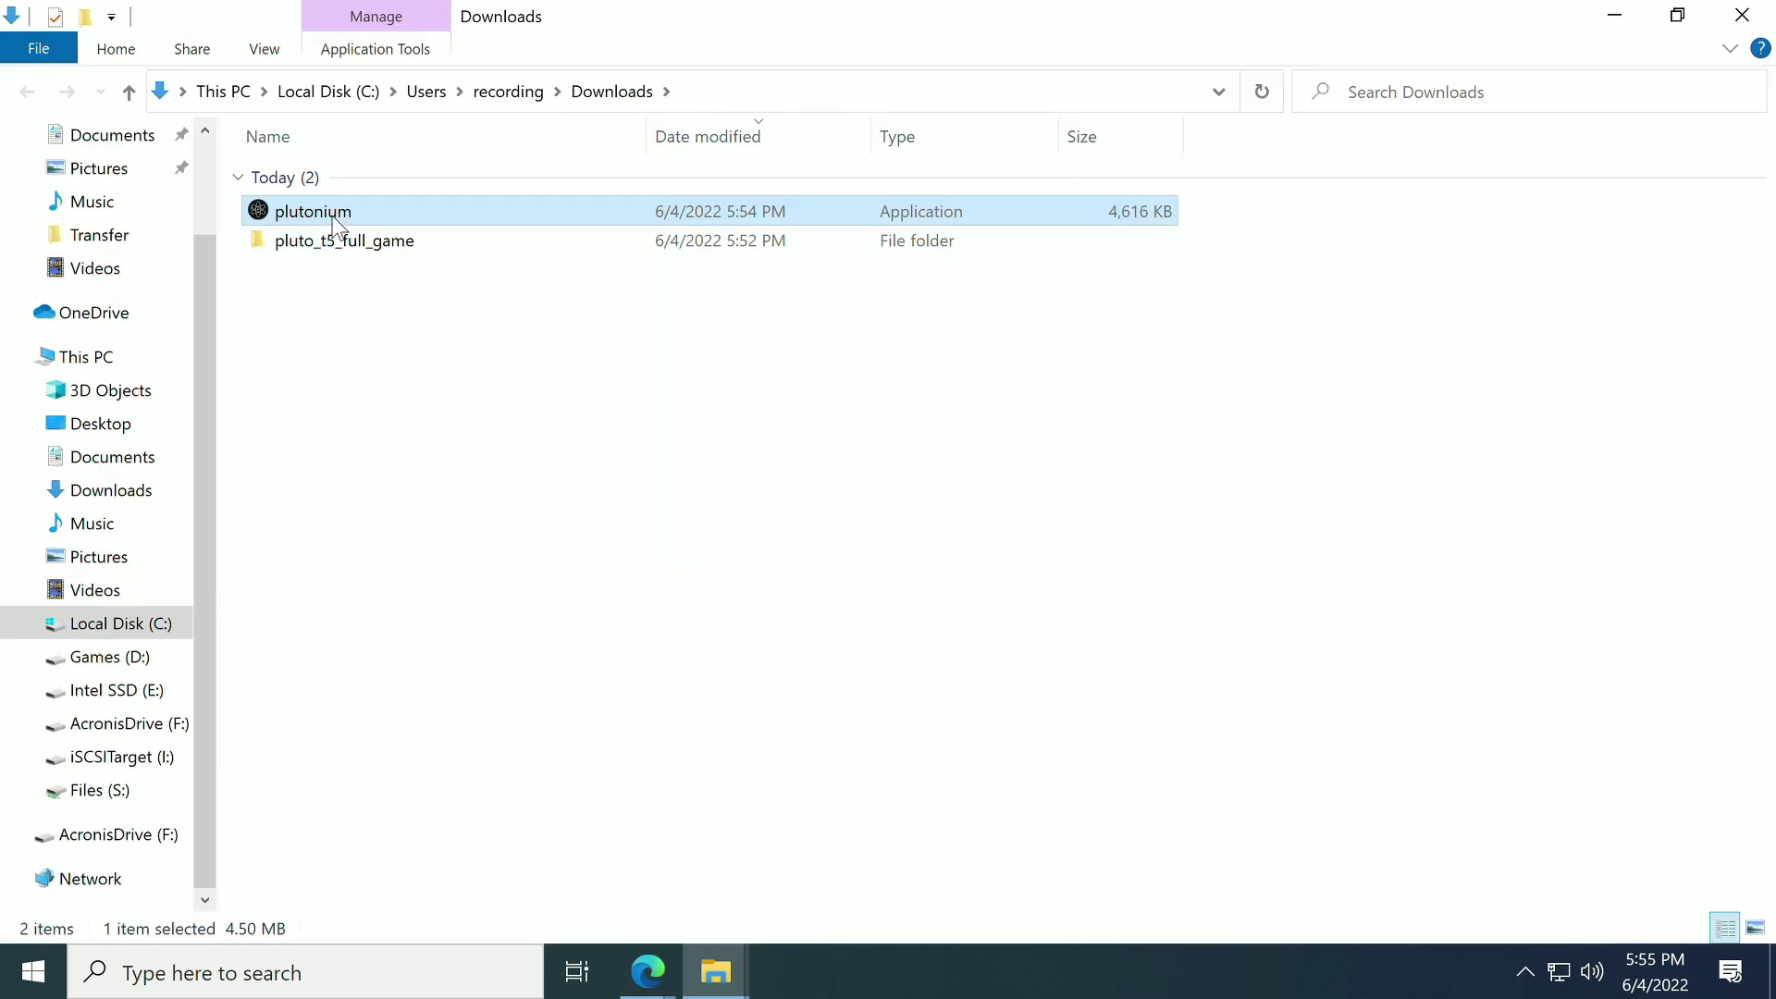
right_click(331, 215)
click(423, 700)
click(160, 626)
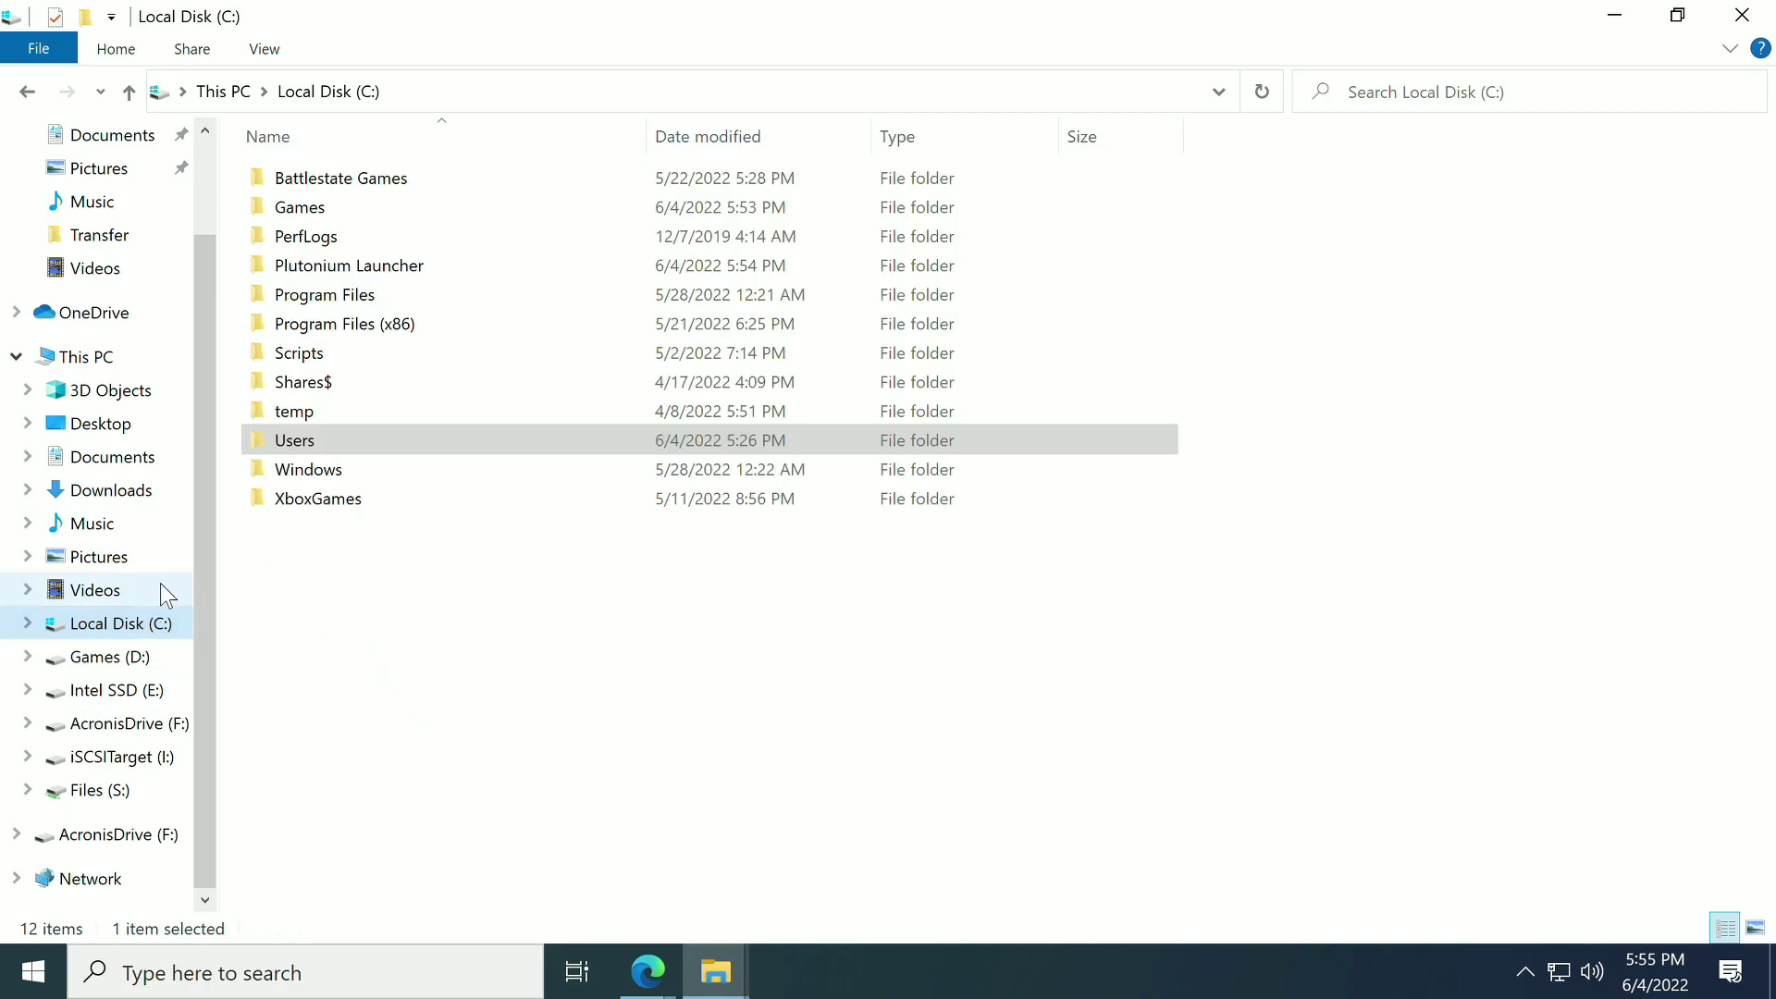
double_click(340, 266)
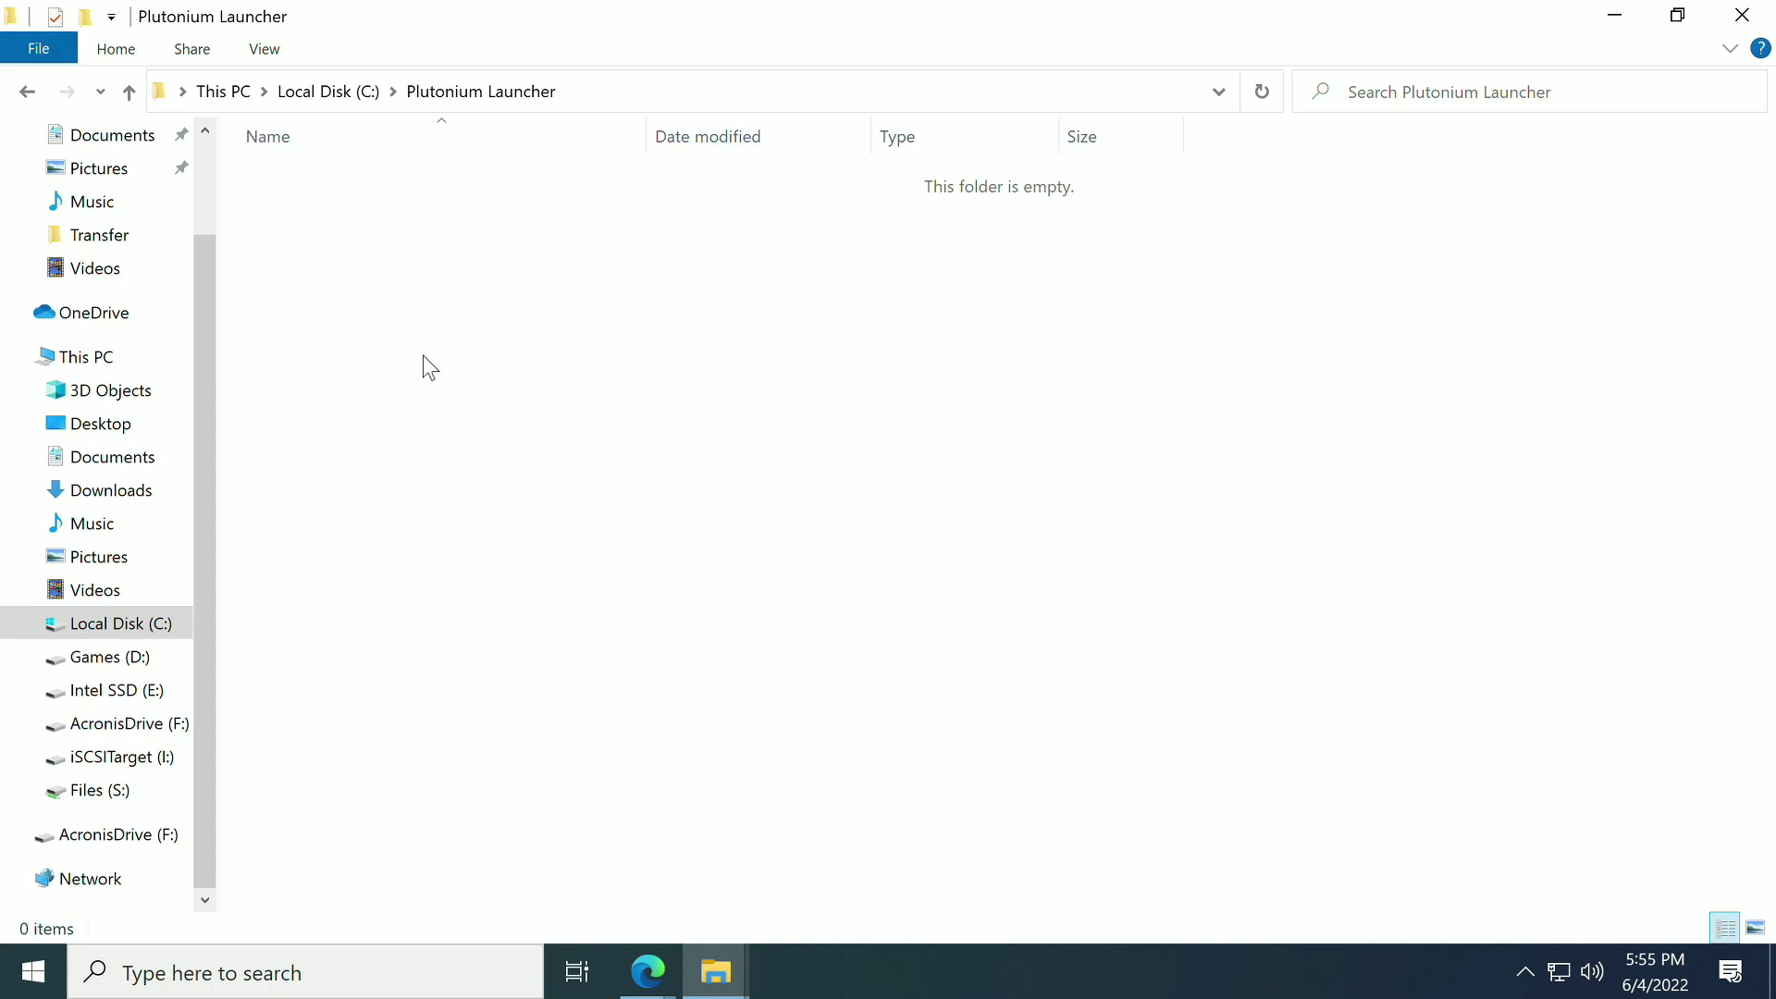
right_click(456, 314)
click(525, 509)
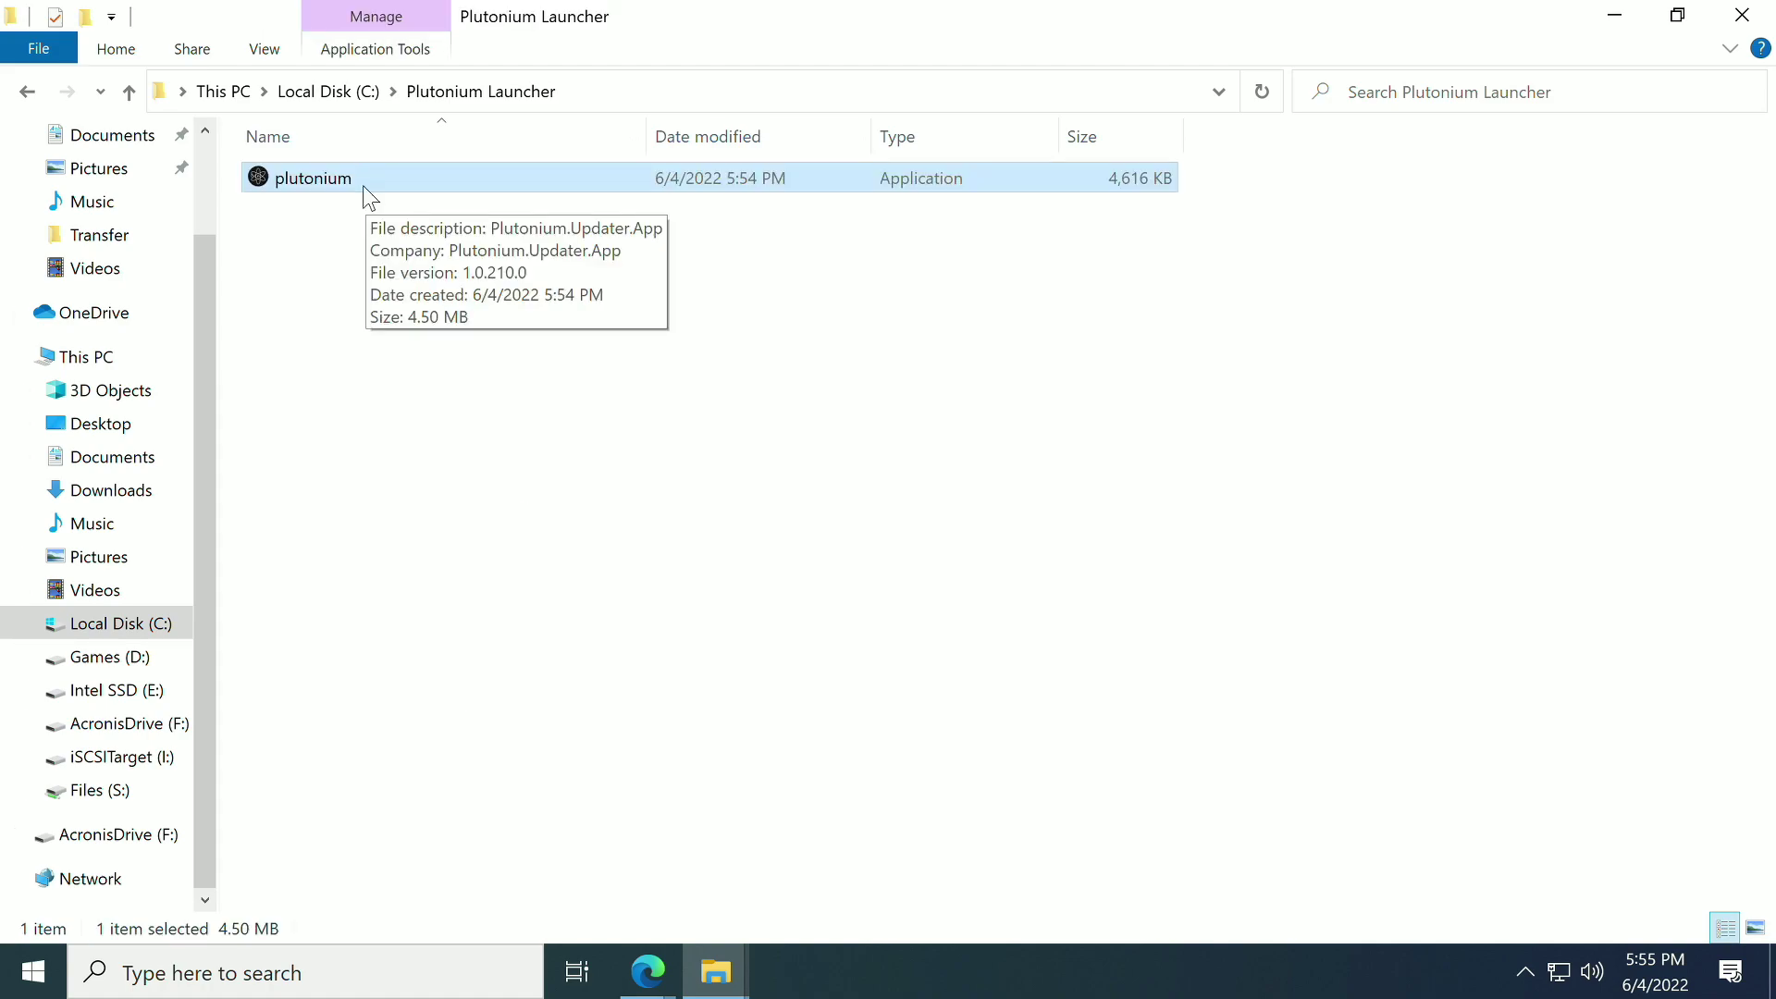
double_click(370, 197)
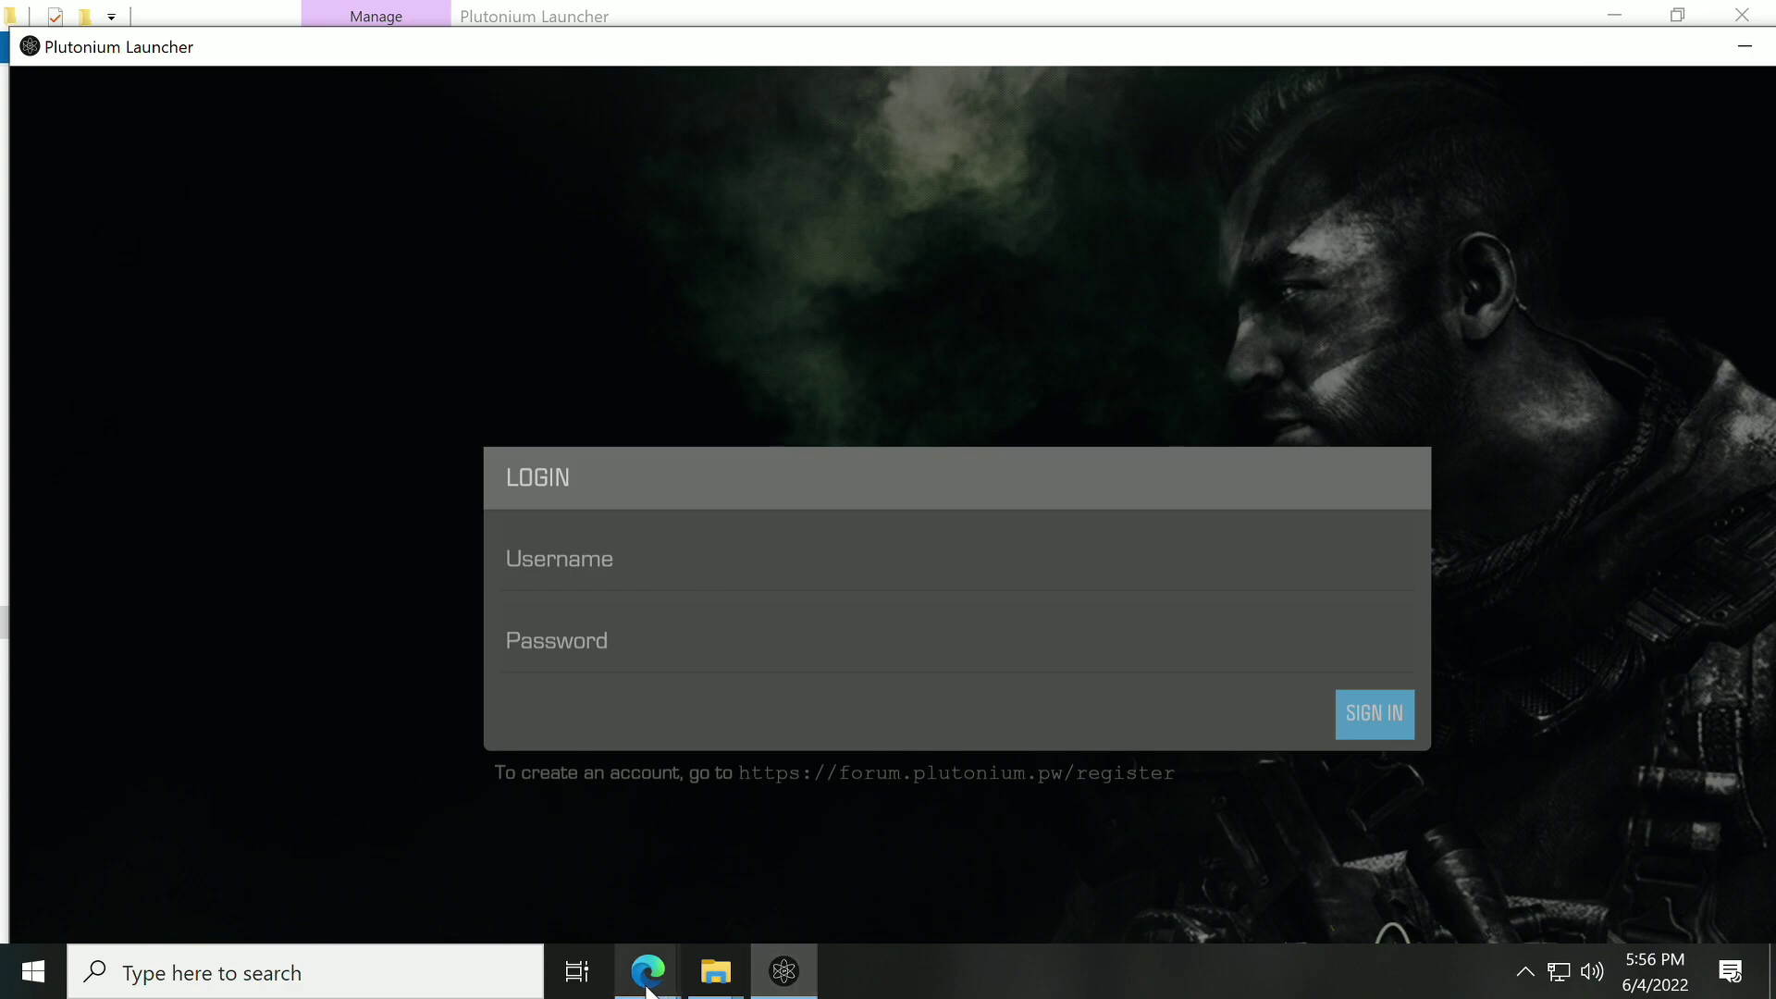
- Switch to Edge, reach the Plutonium forum from the Plutonium website in a new tab, and open its account registration page
mouse_move(647, 971)
click(797, 895)
click(754, 22)
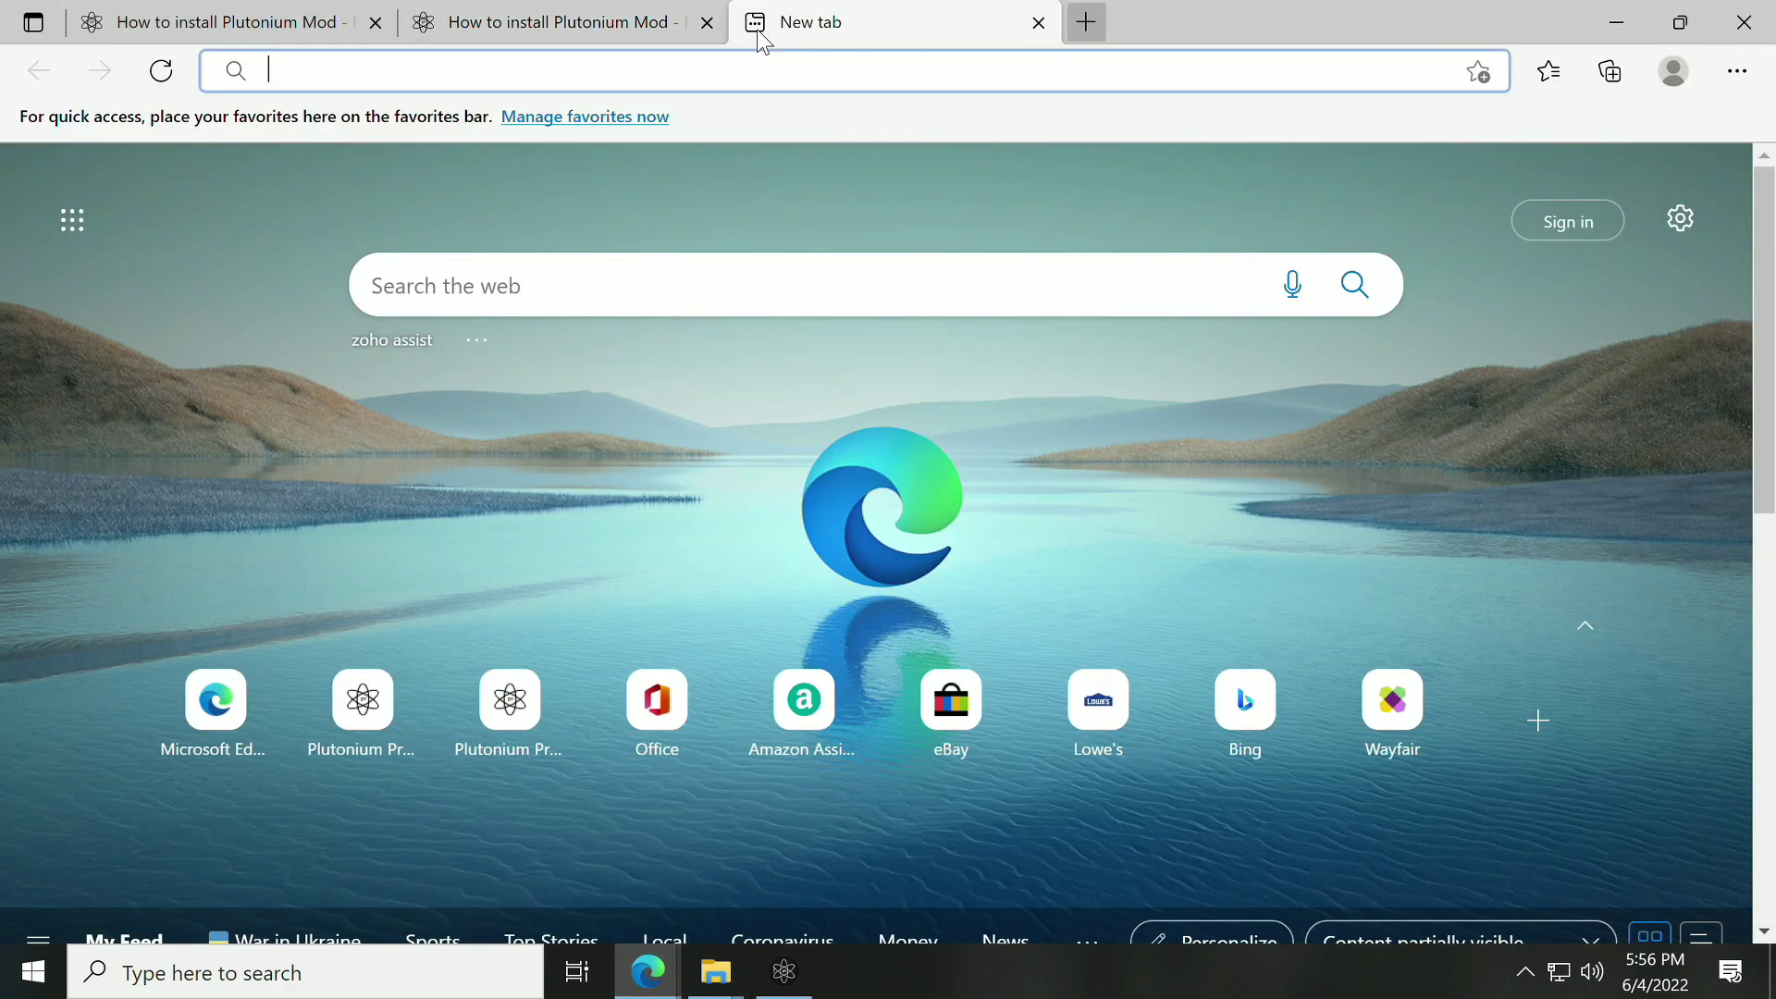
text(pluto)
key(Return)
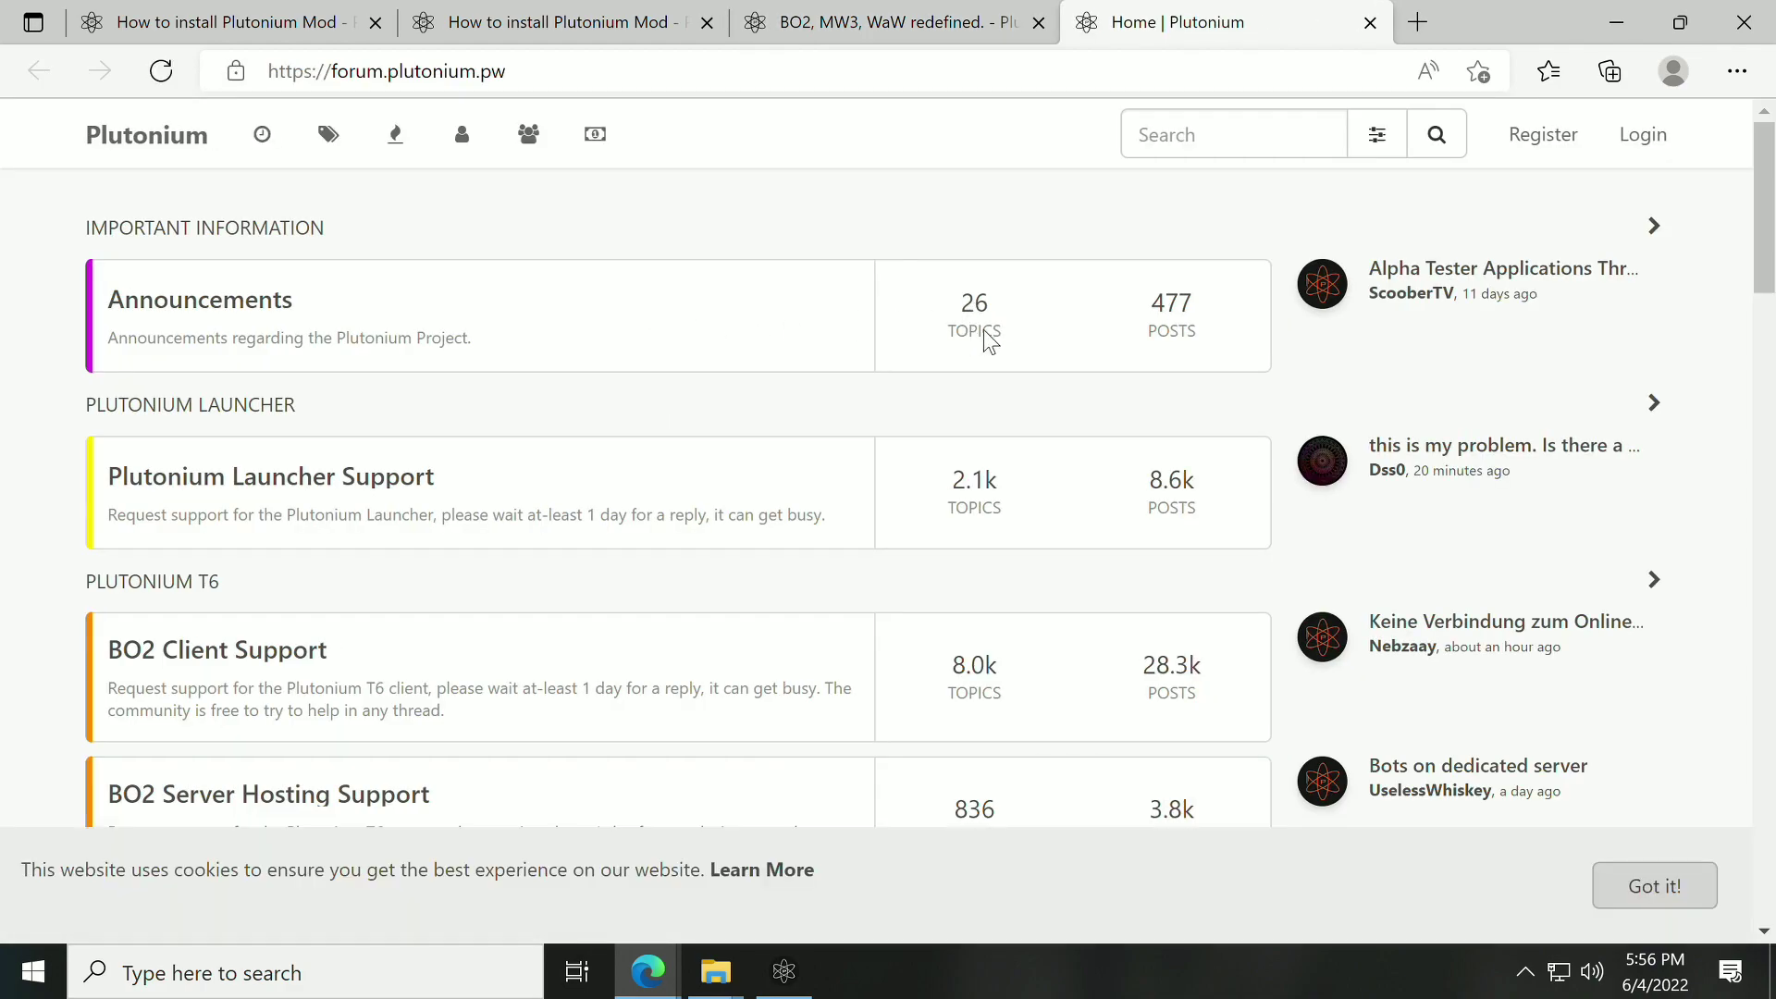
click(1543, 136)
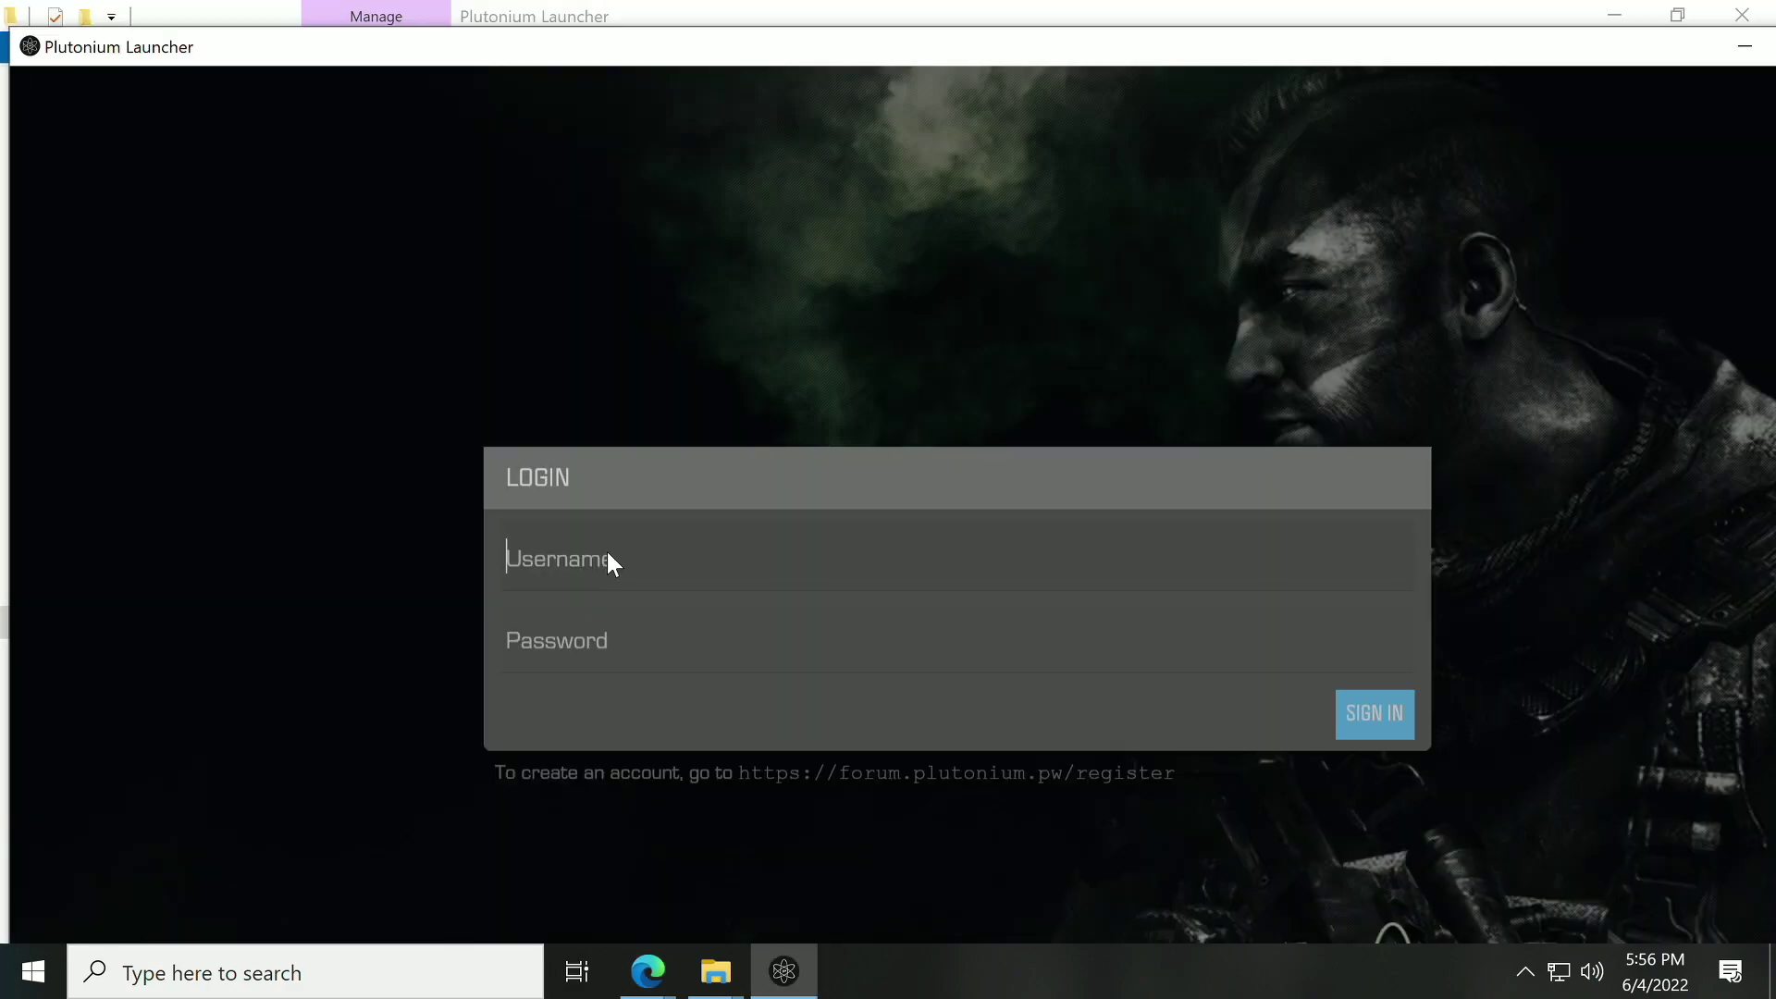
- Sign in to the Plutonium Launcher with the account's username and open the Black Ops Multiplayer page
text(Leon)
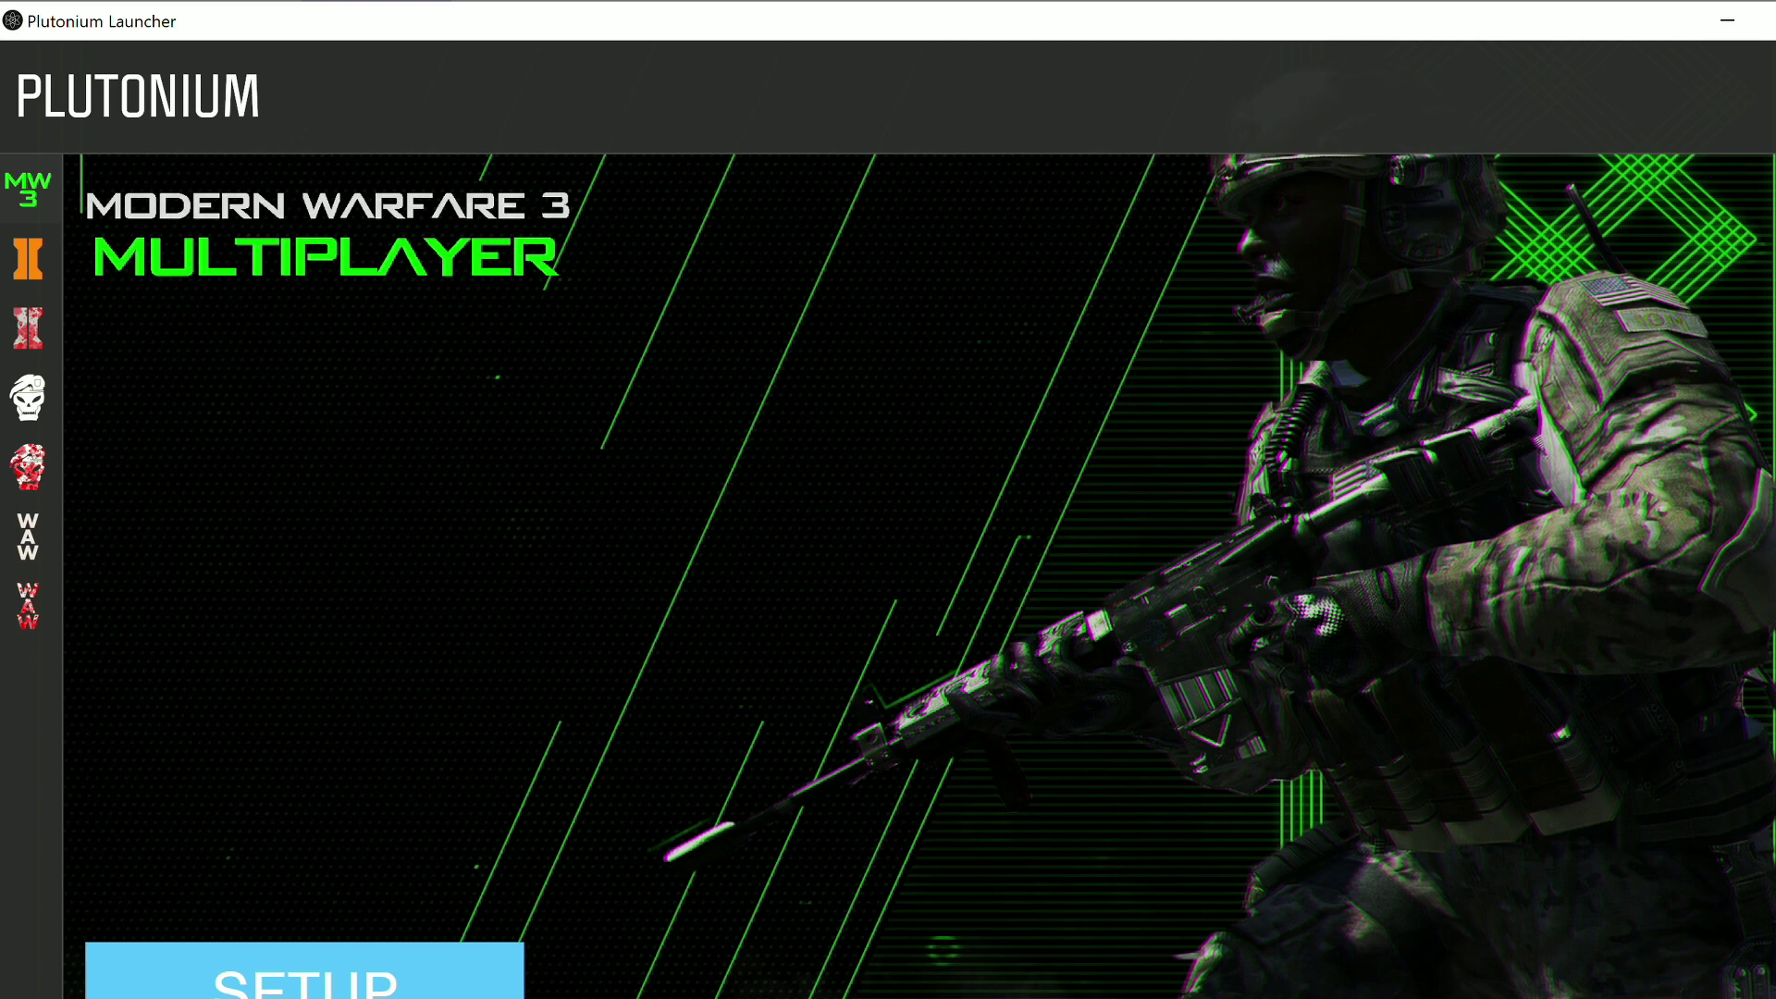
mouse_move(22, 404)
click(92, 397)
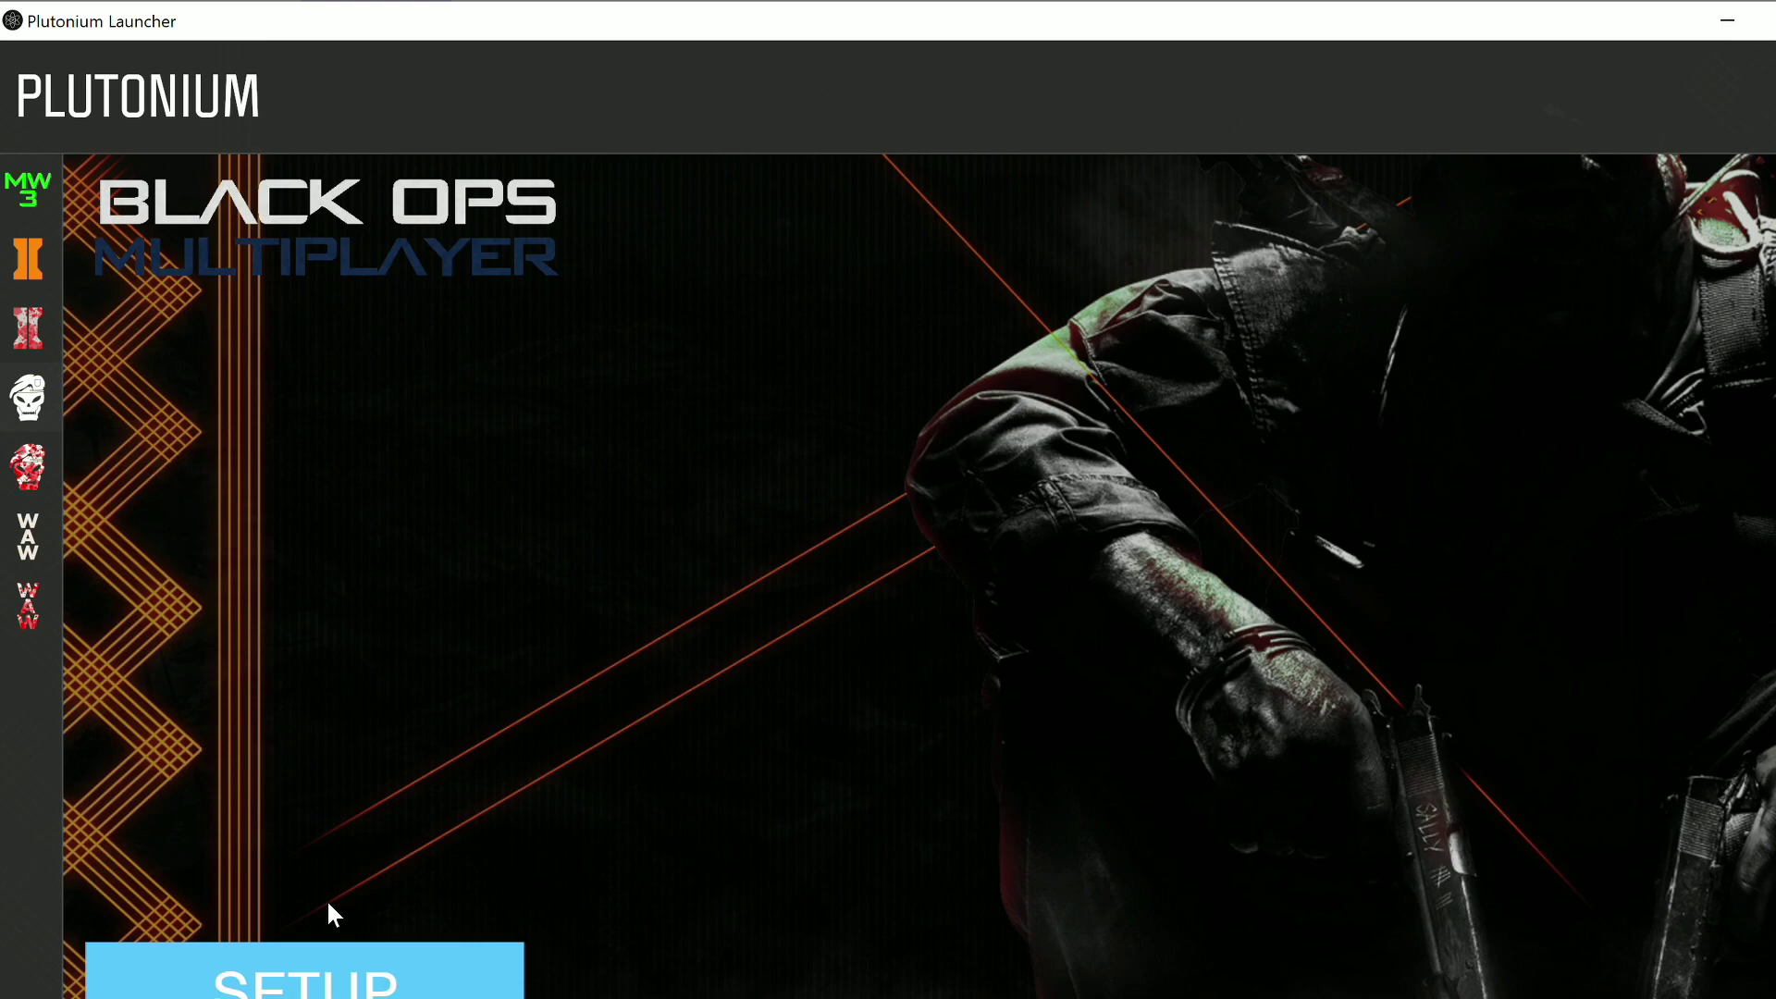
- Set up Black Ops Multiplayer with the Plutonium T5 folder inside Games on Local Disk (C:) as its game folder
click(318, 967)
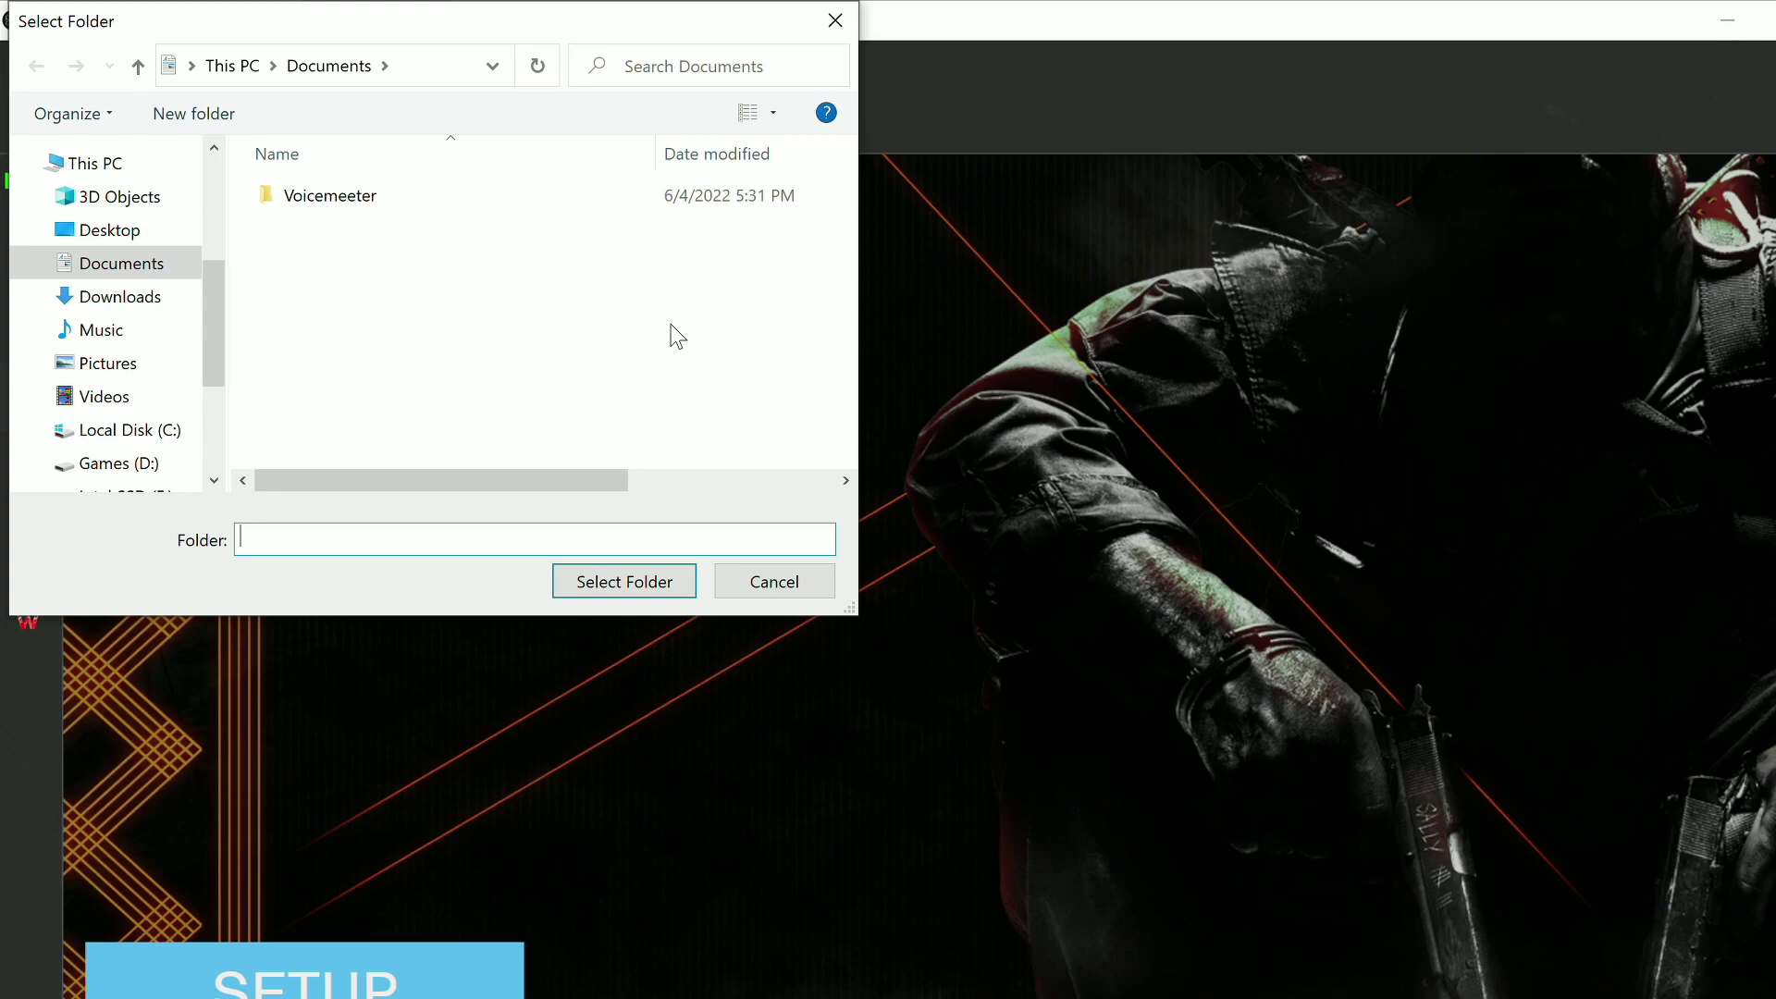
click(138, 431)
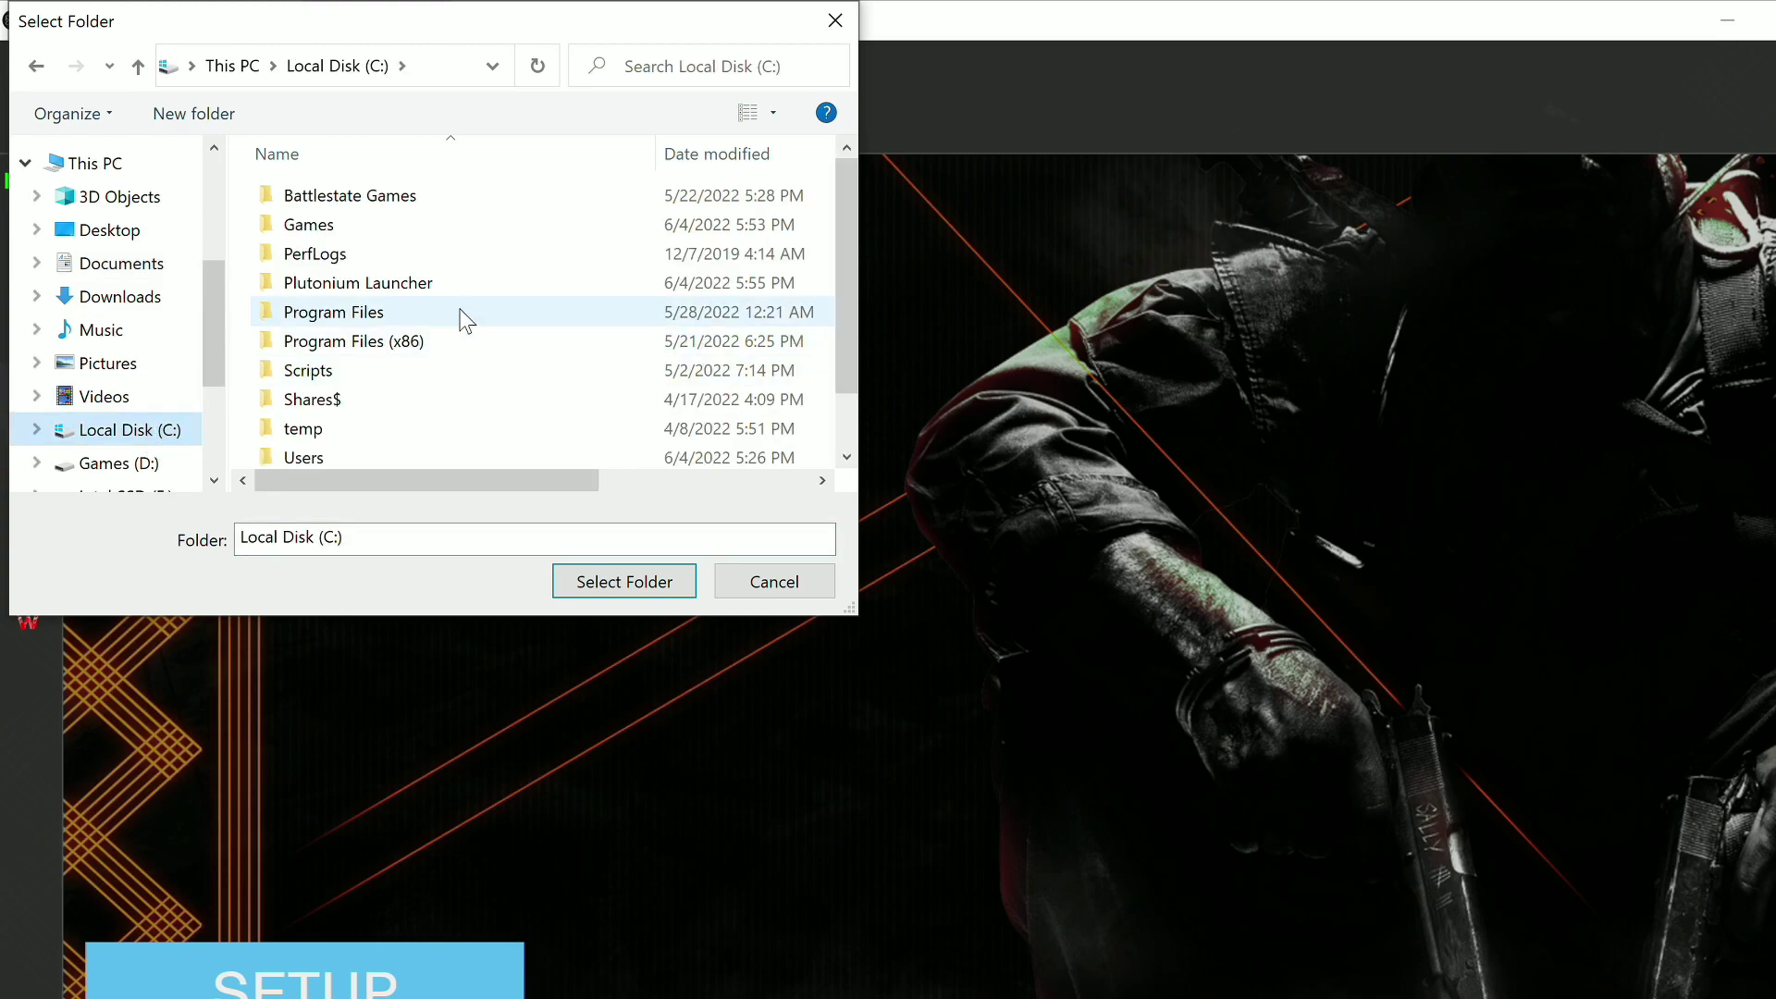
double_click(348, 220)
click(340, 208)
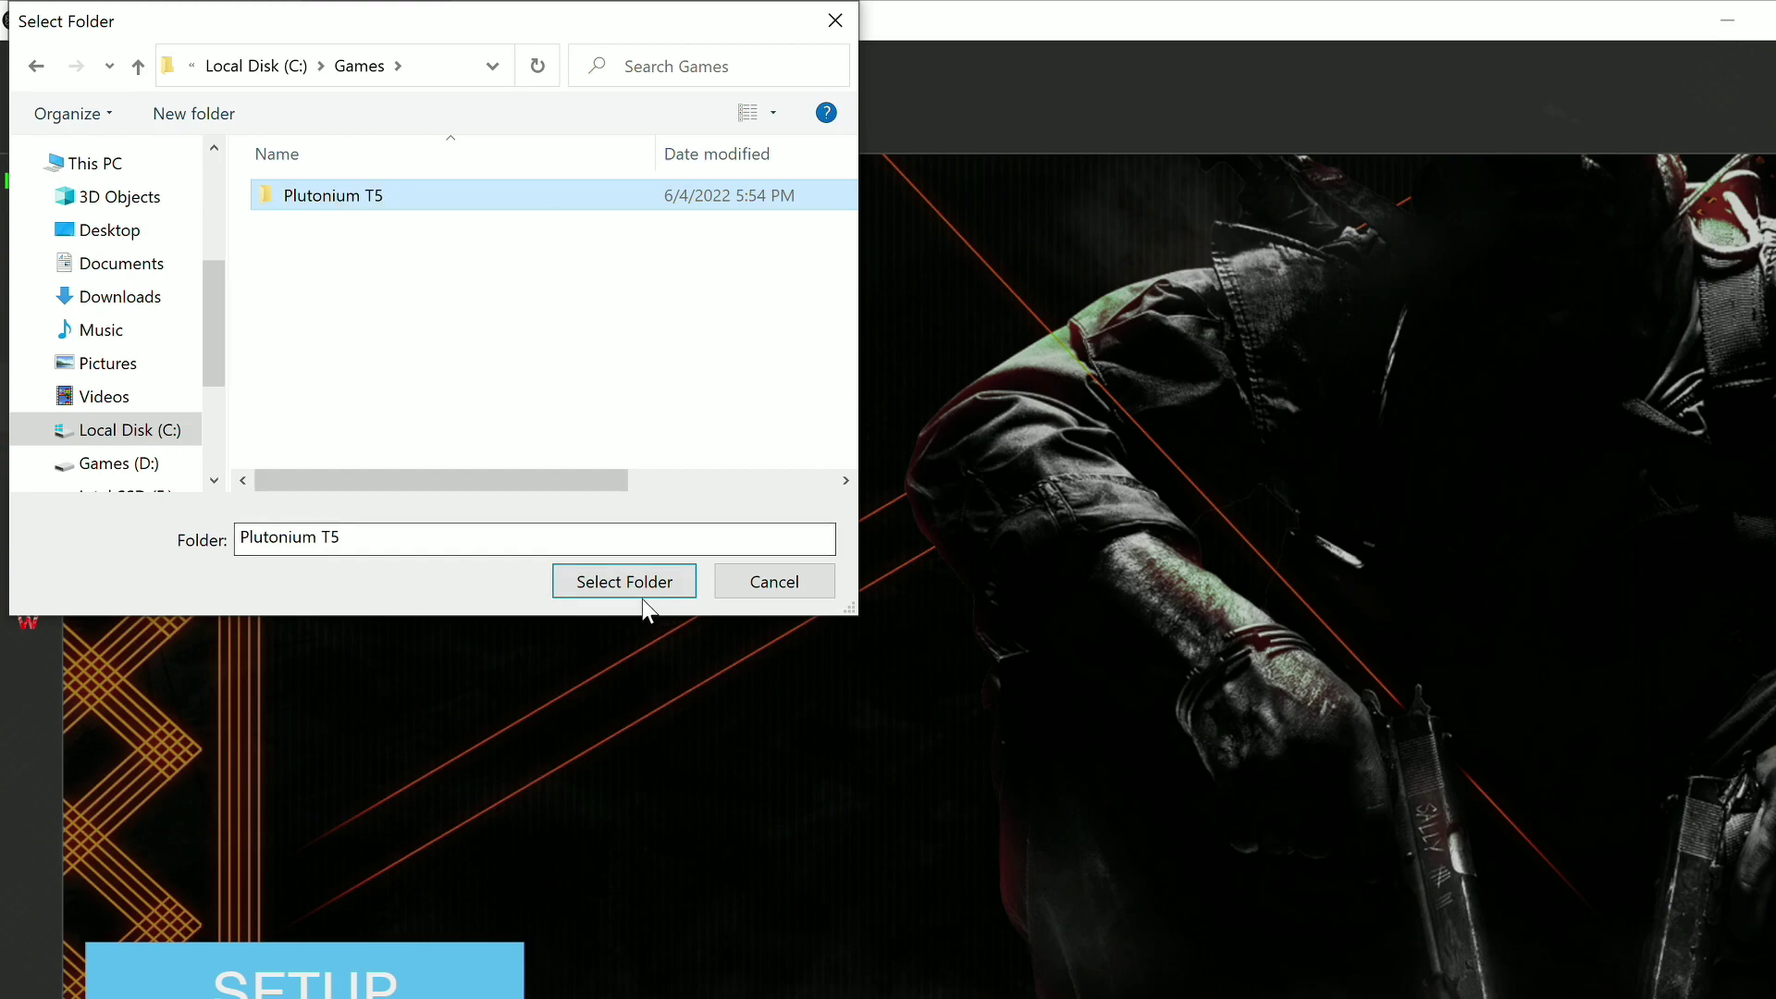
click(622, 580)
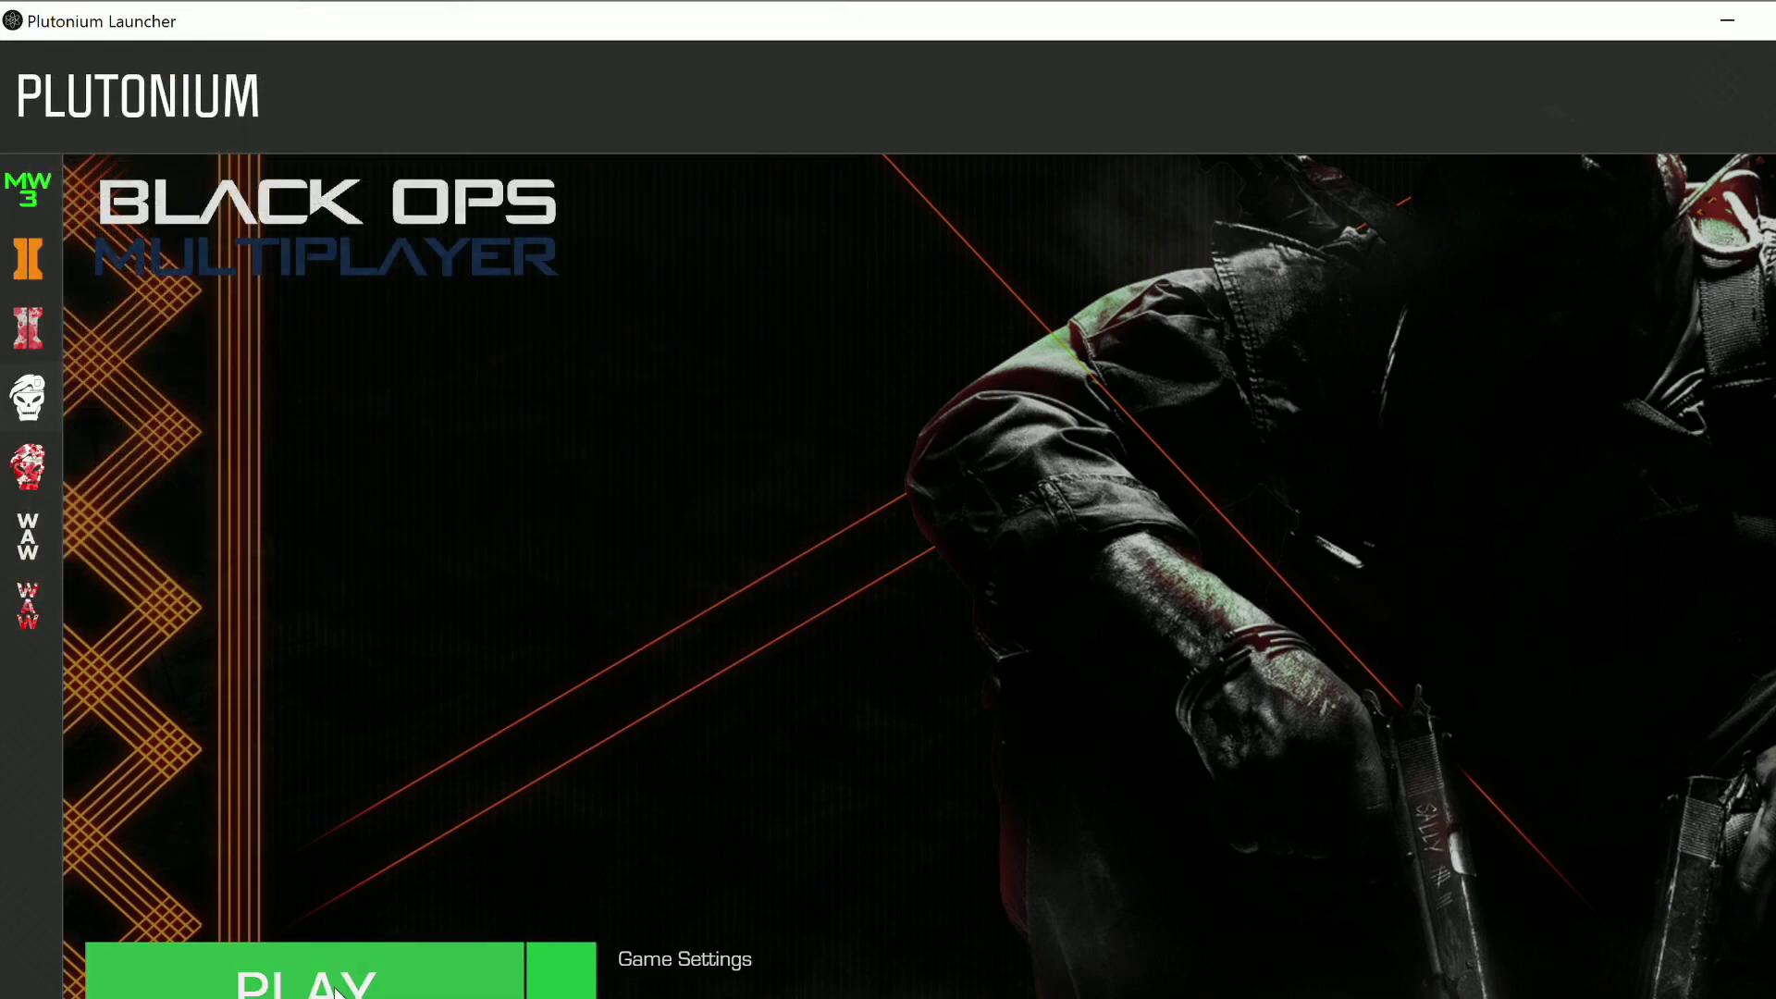
- Launch Black Ops Multiplayer and open the server browser from the game's multiplayer menu
click(248, 982)
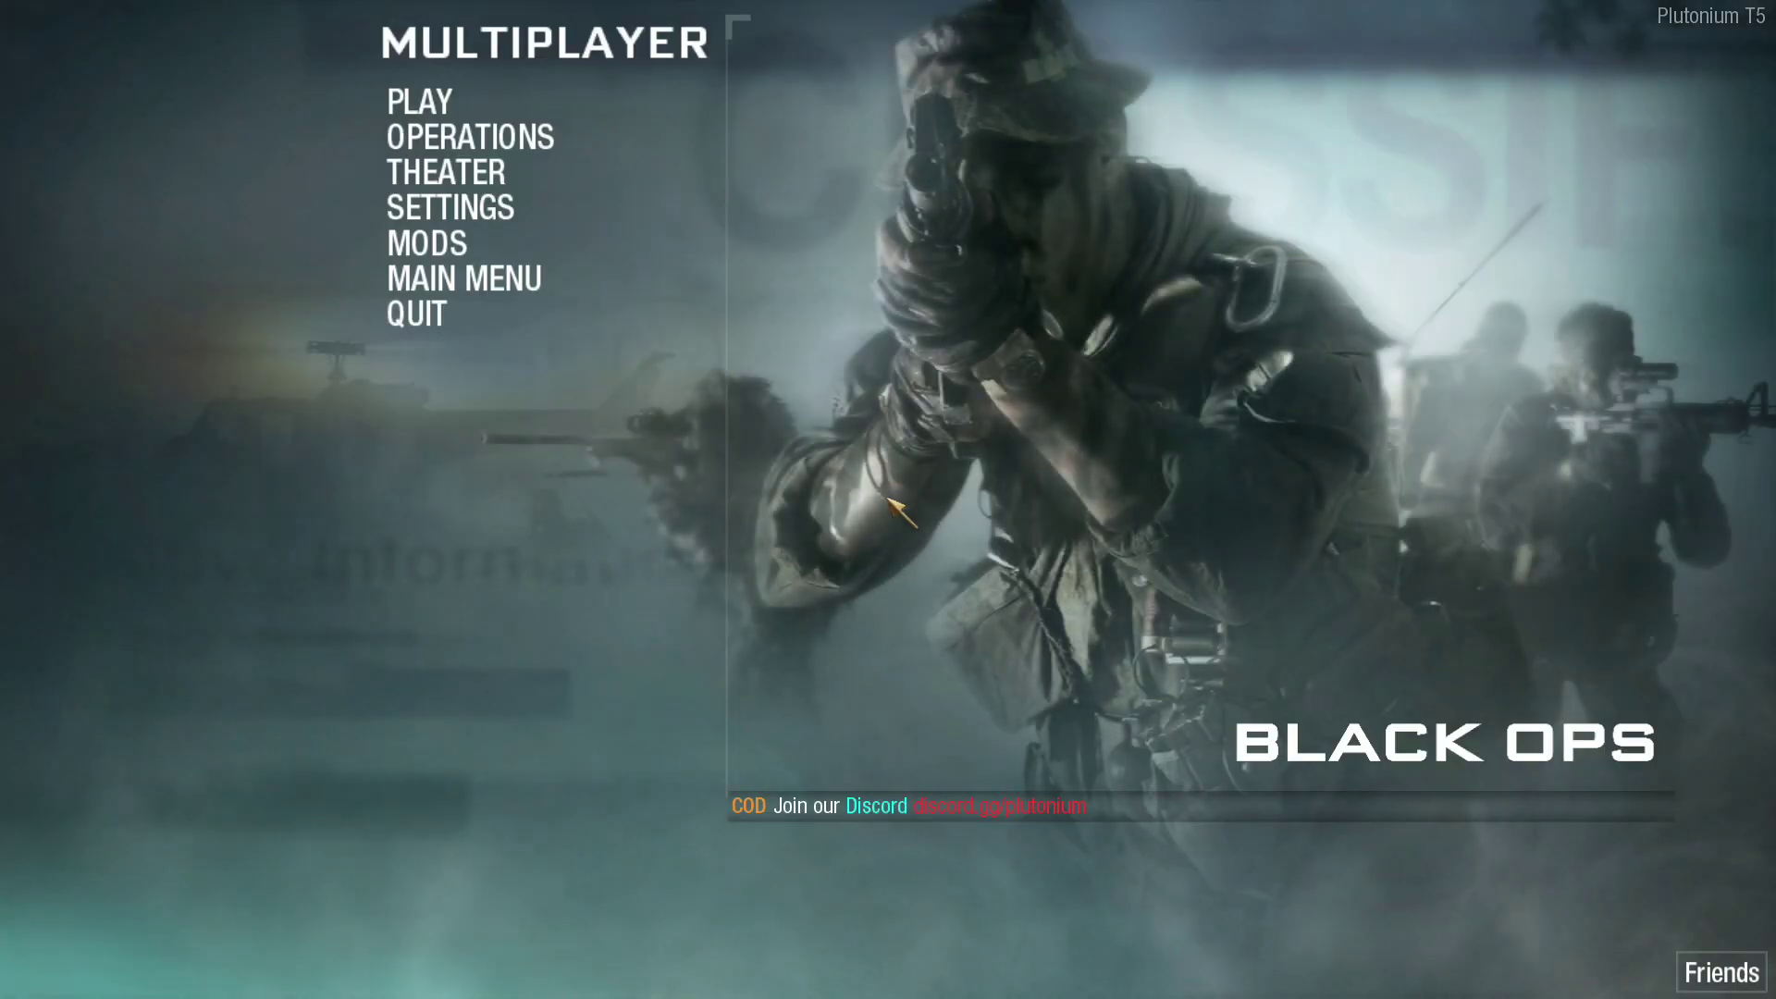
click(495, 97)
click(828, 112)
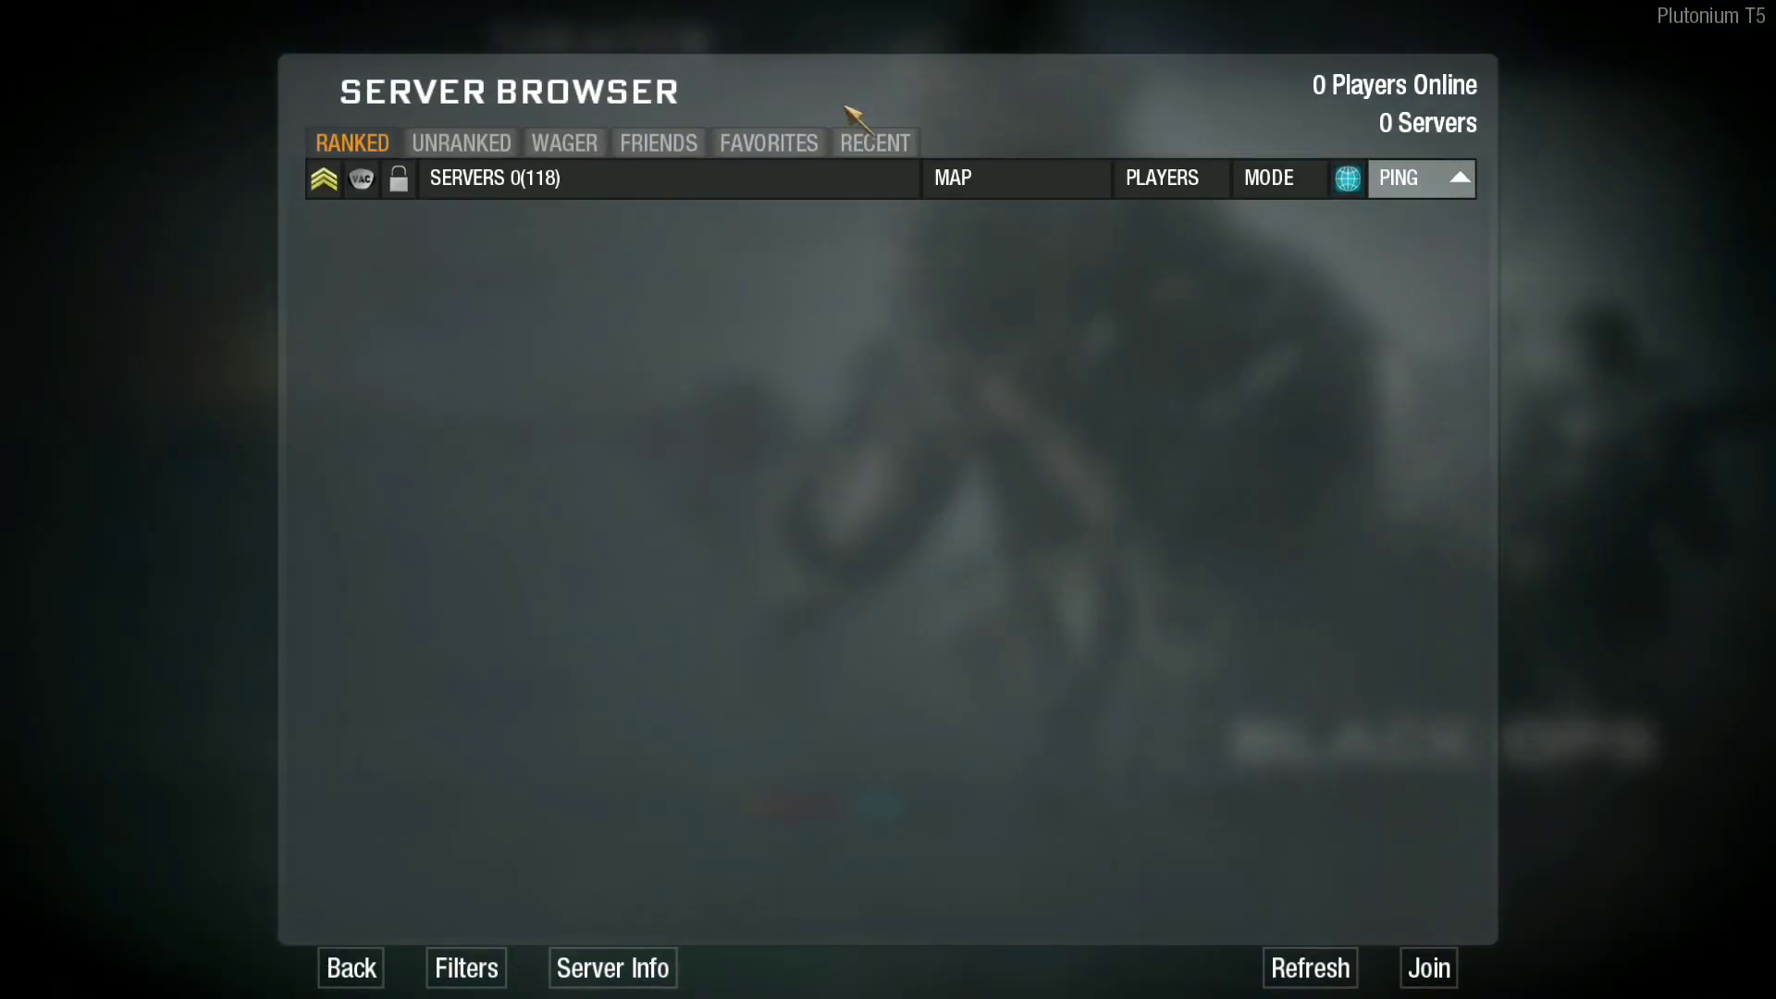
- Refresh the ranked server list, sort it by player count from highest to lowest, and return to the multiplayer menu
click(1310, 968)
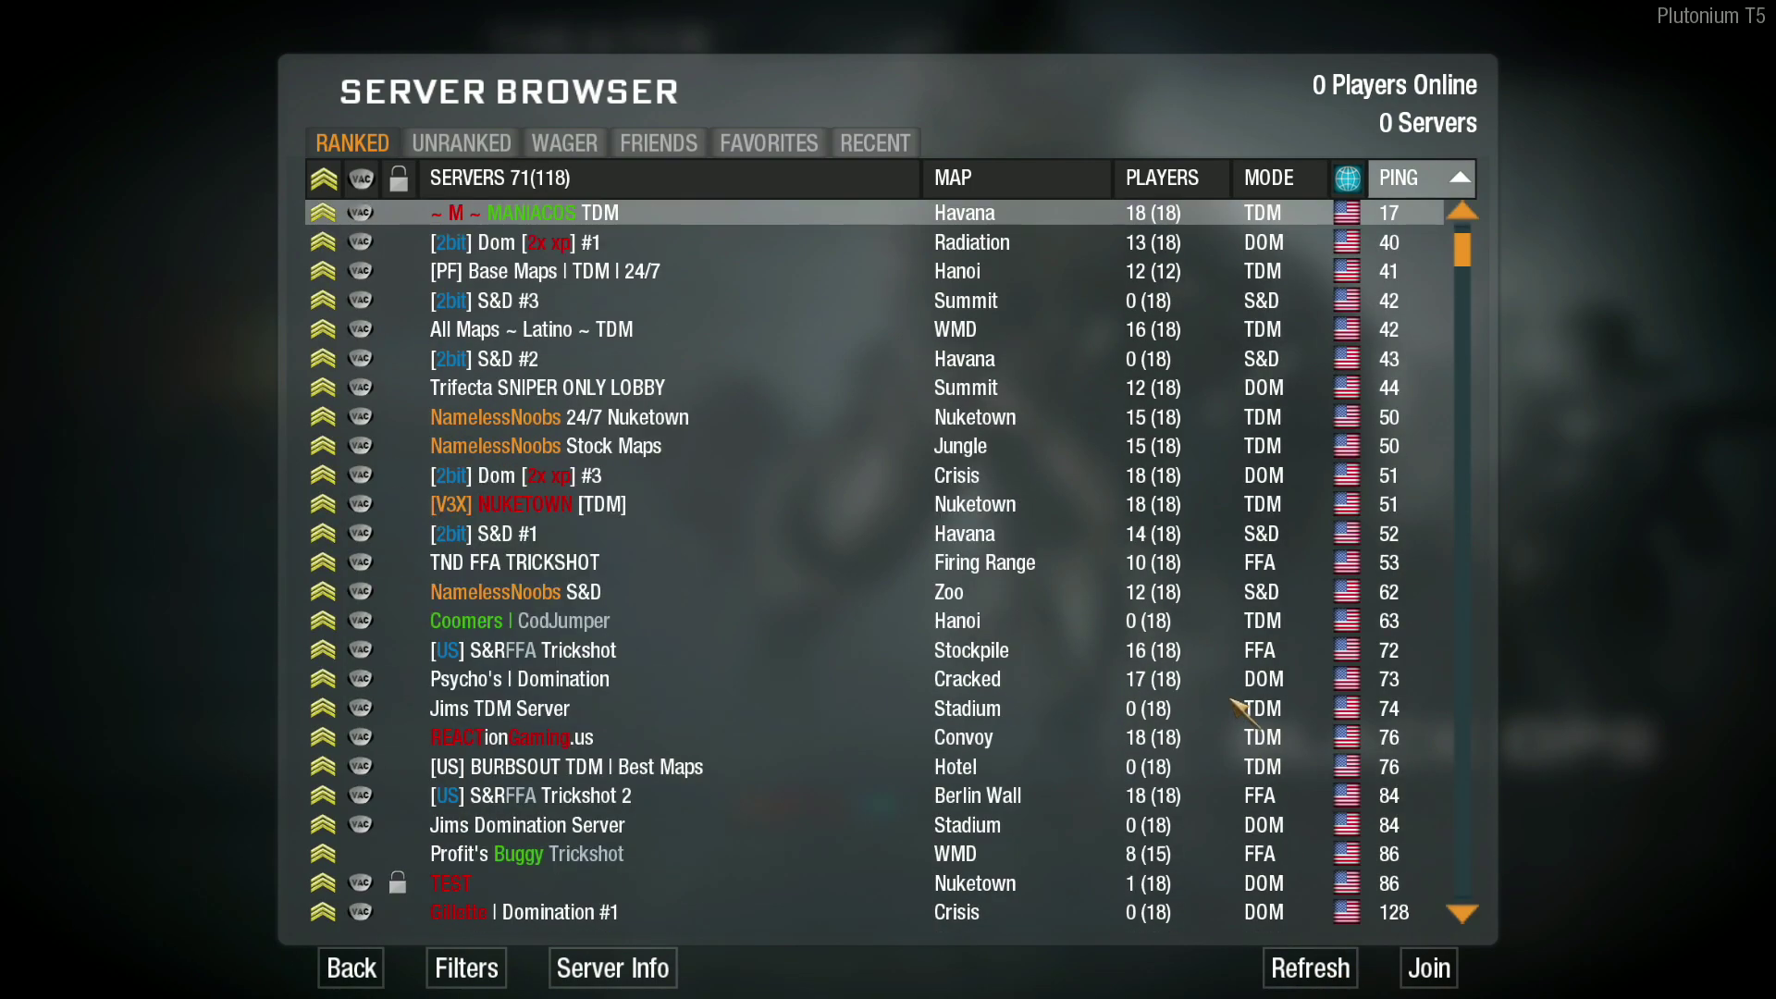
click(1171, 178)
click(1190, 171)
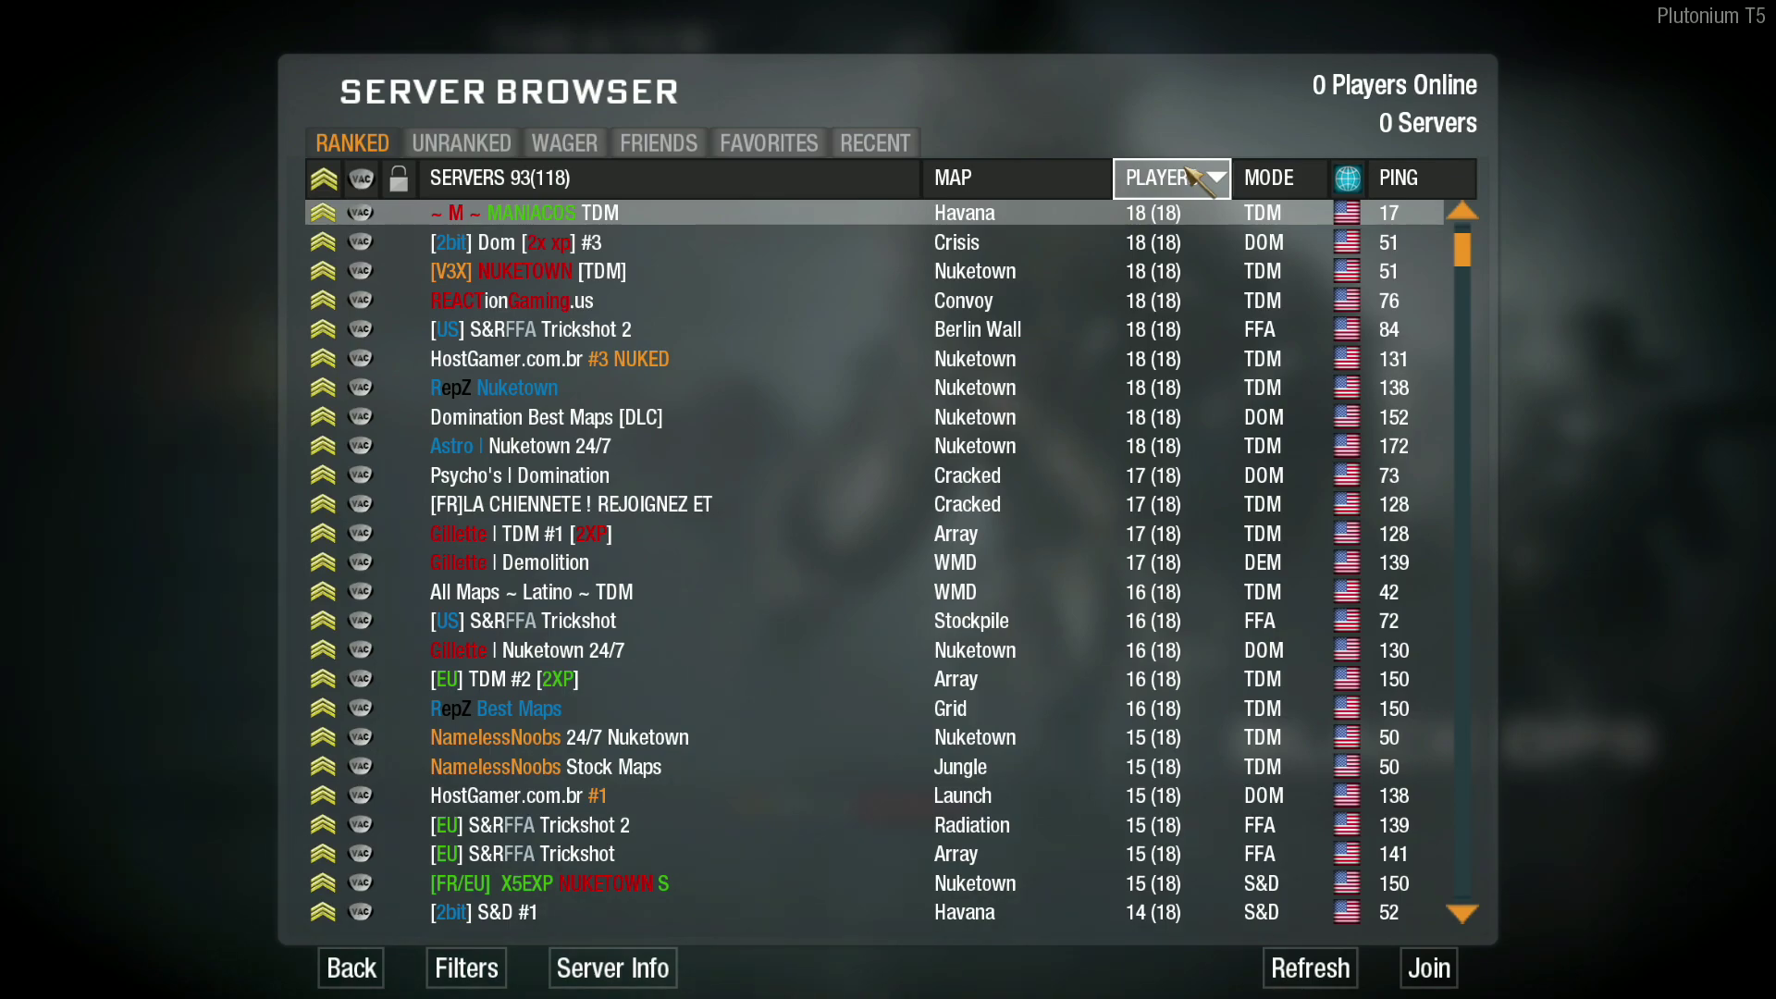
key(Escape)
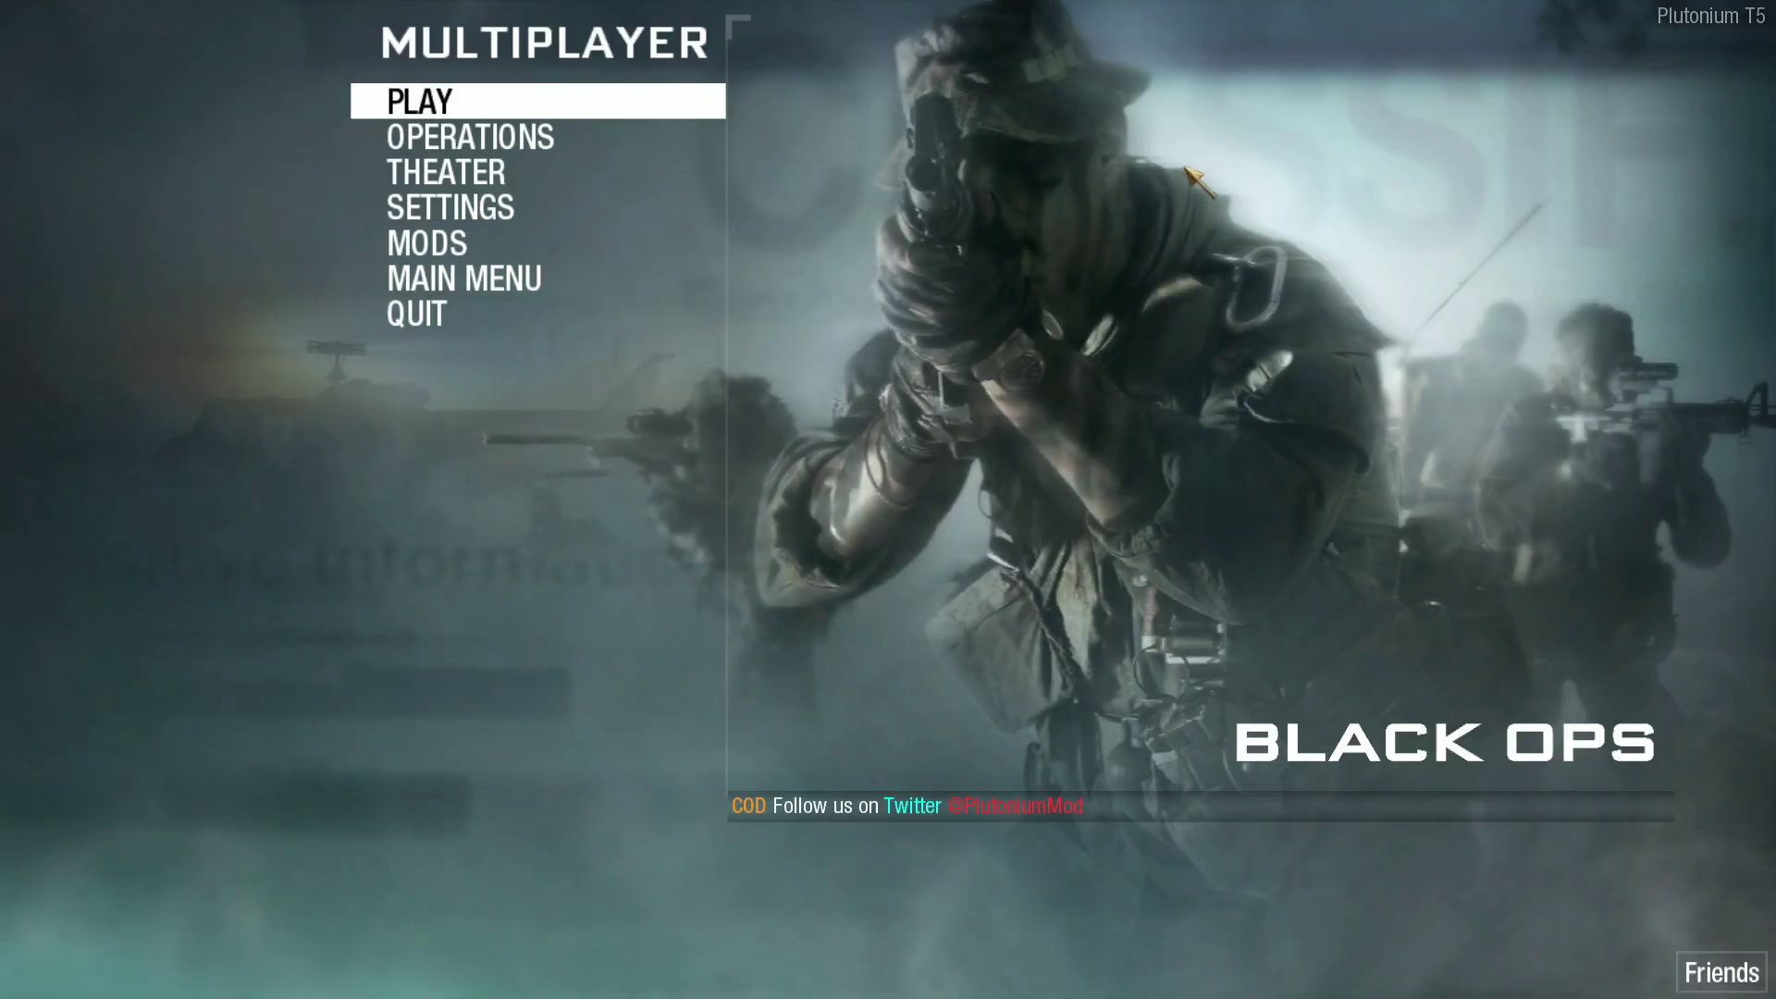